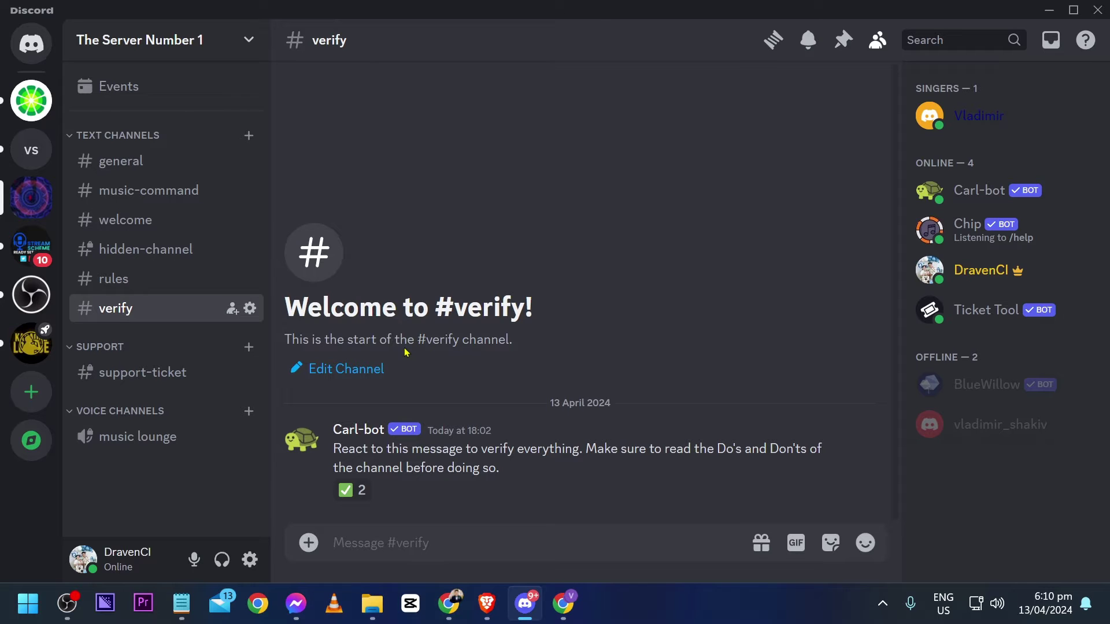
# - Switch from Discord to the Chrome browser showing Google
pyautogui.click(449, 604)
# - Search Google for 'youtube bot' and open the top.gg YouTube Discord Bot listing
pyautogui.click(344, 253)
pyautogui.write('youtube bot')
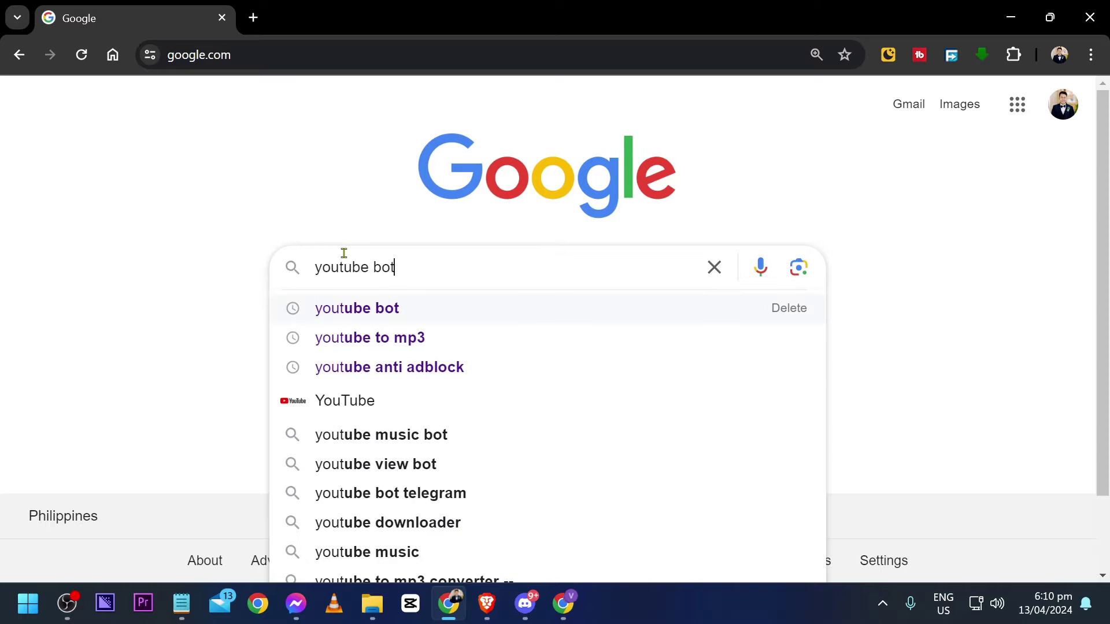
pyautogui.press('Return')
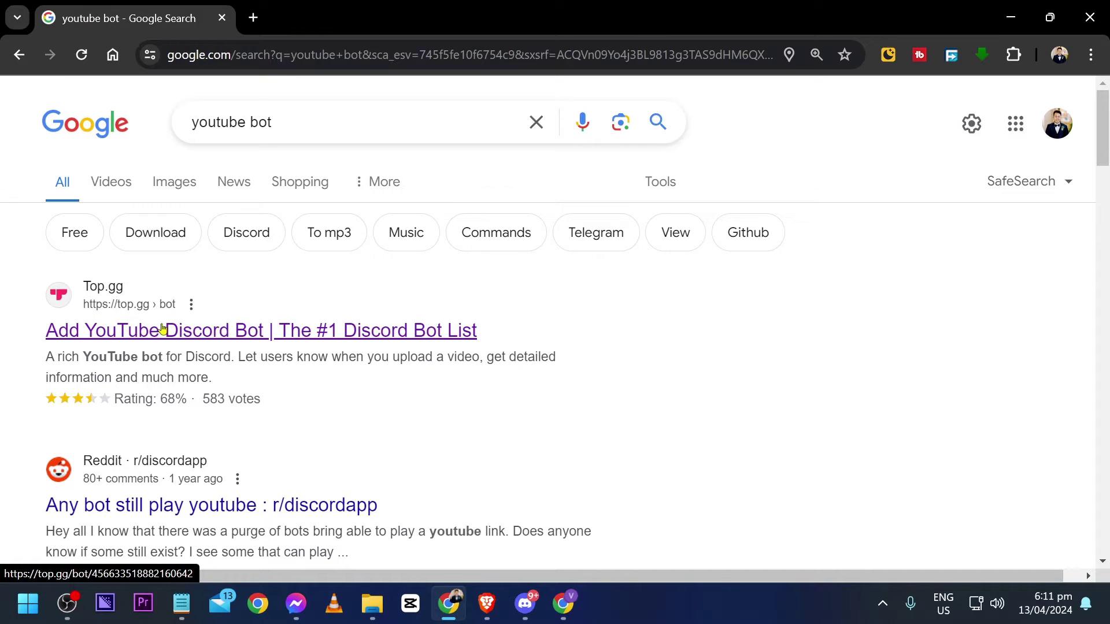
pyautogui.click(128, 303)
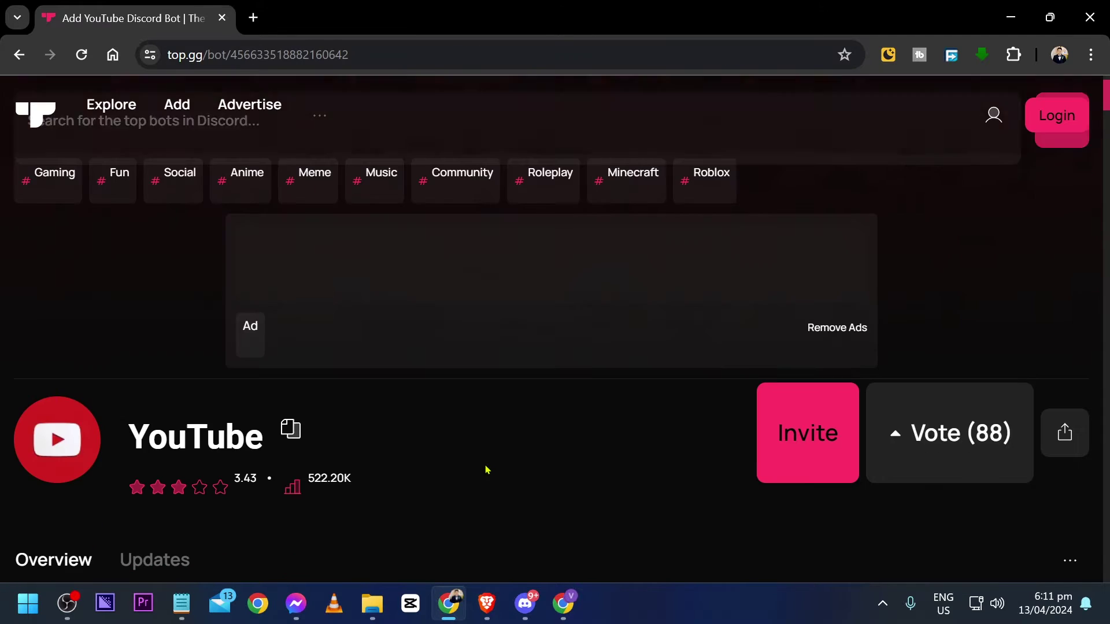
# - Authorize the YouTube bot into The Server Number 1 and view its join message in #general
pyautogui.click(800, 423)
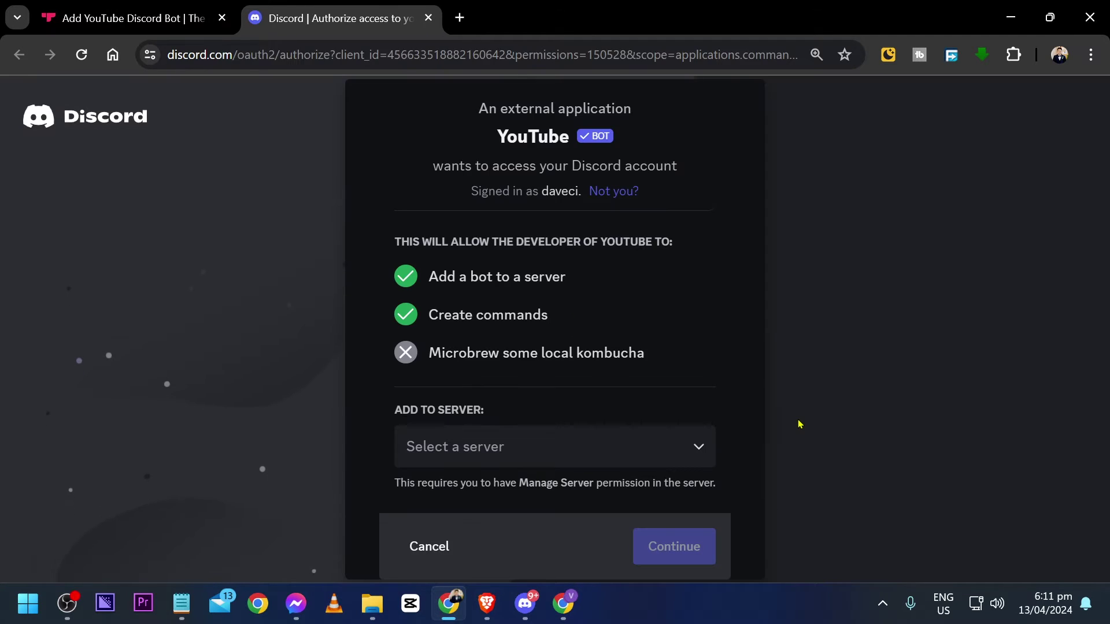
pyautogui.click(462, 444)
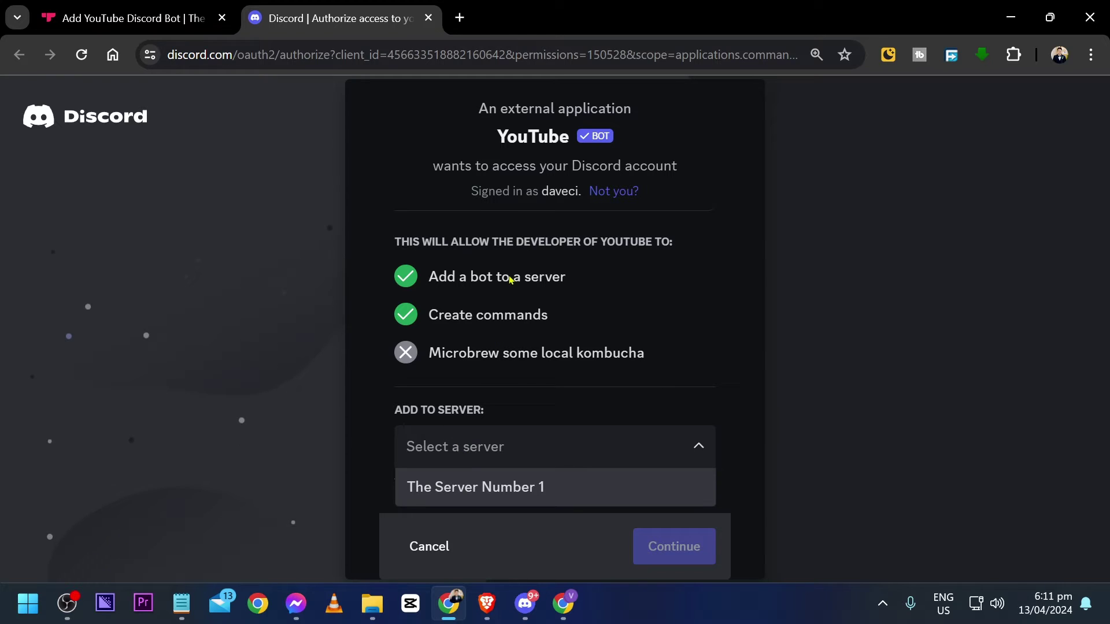
pyautogui.click(479, 485)
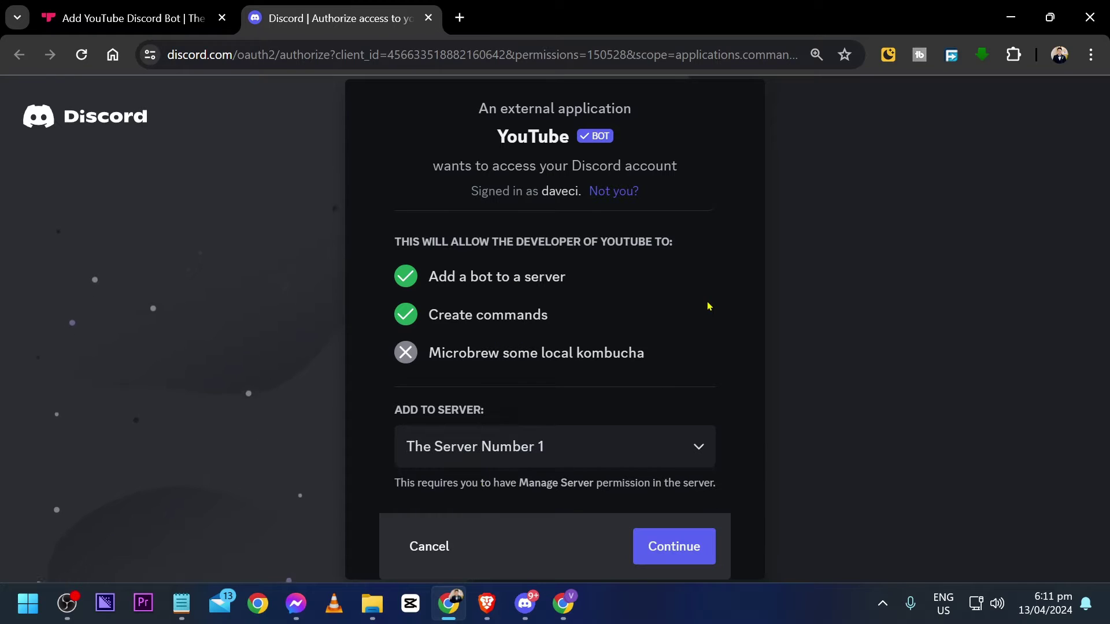
pyautogui.click(657, 547)
pyautogui.scroll(-2, 585, 427)
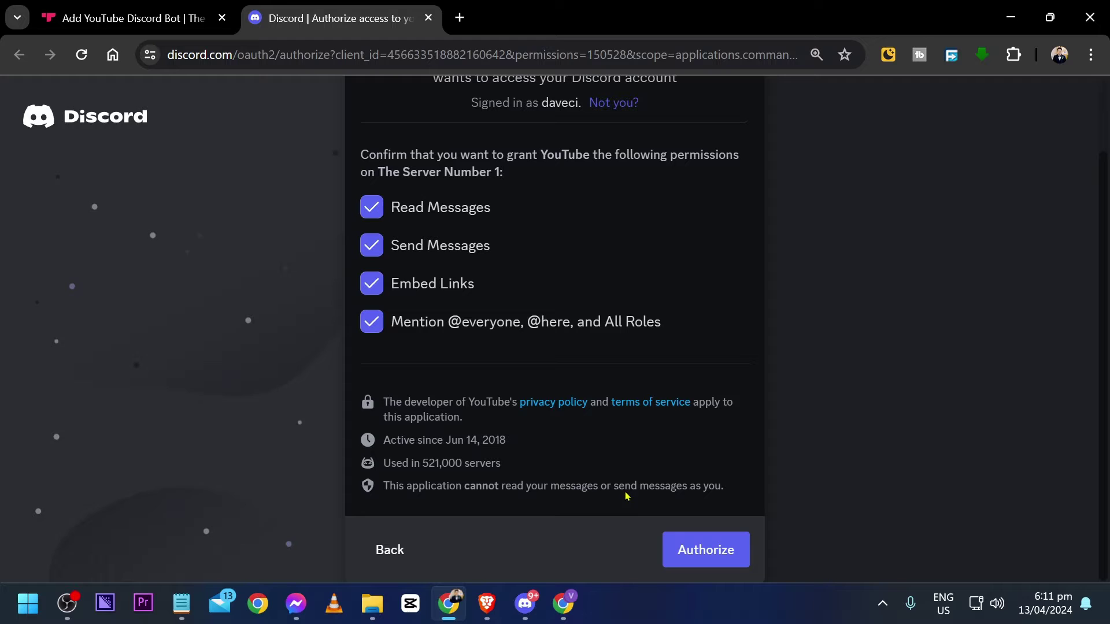
pyautogui.click(681, 548)
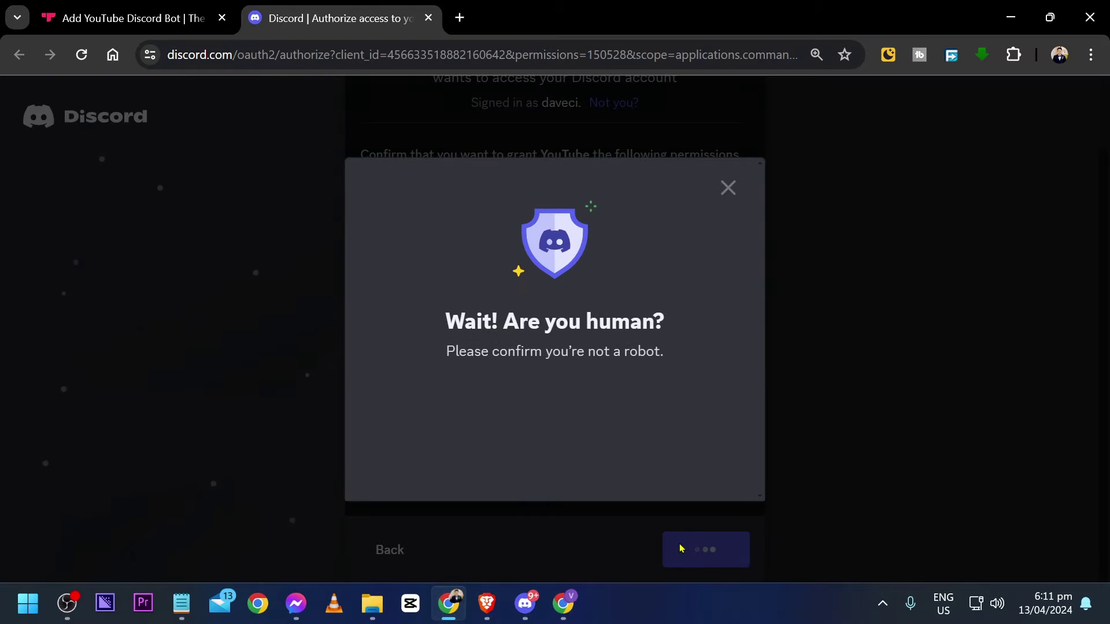
pyautogui.click(429, 420)
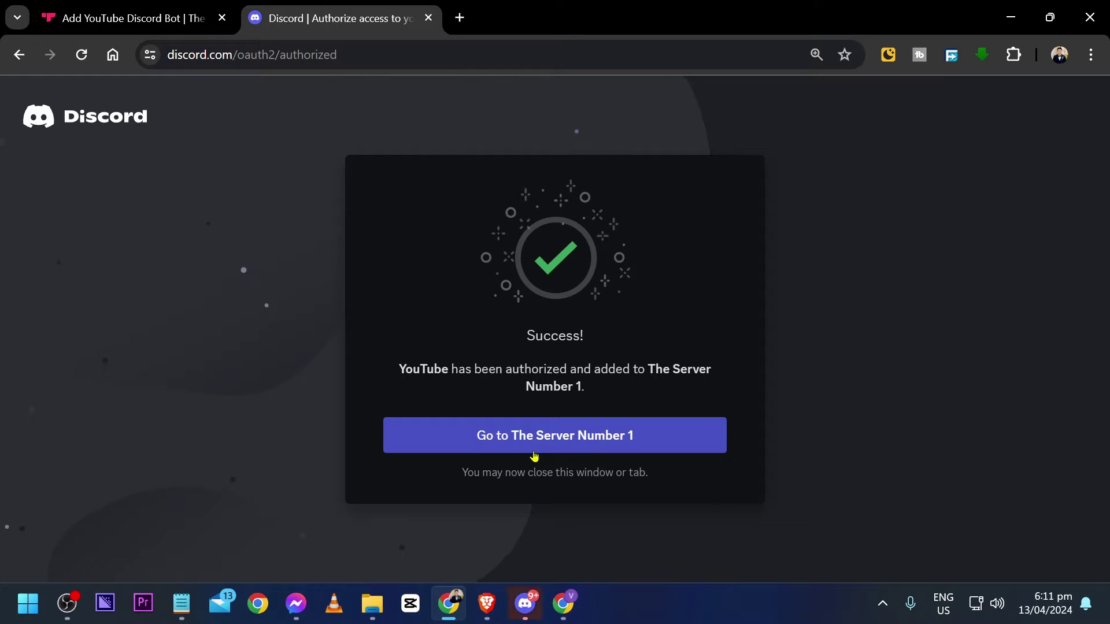
pyautogui.click(526, 604)
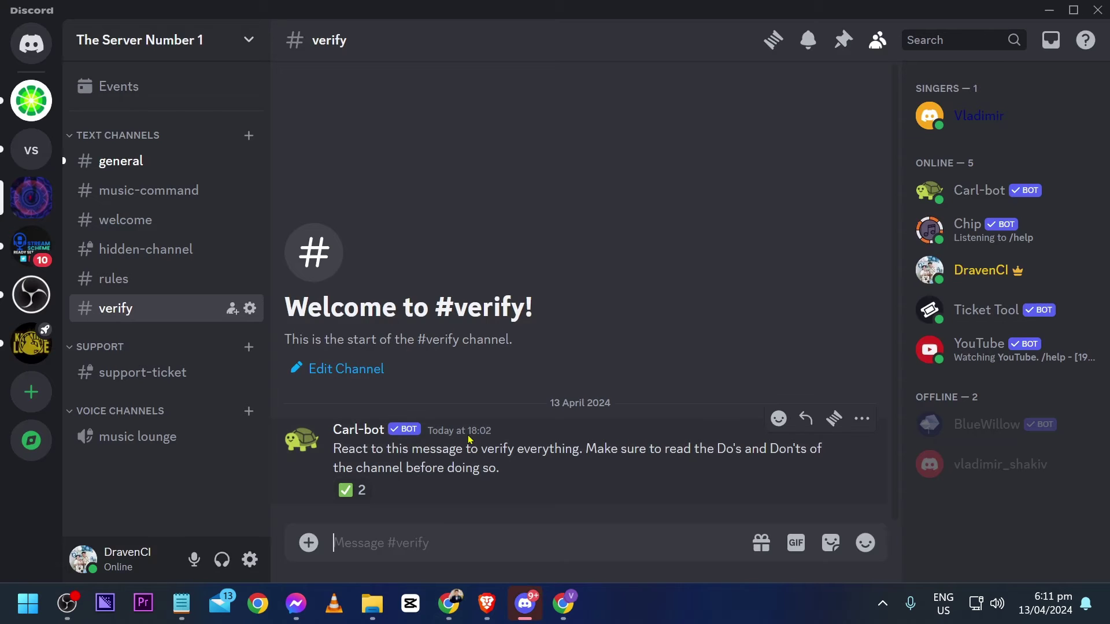
pyautogui.click(141, 166)
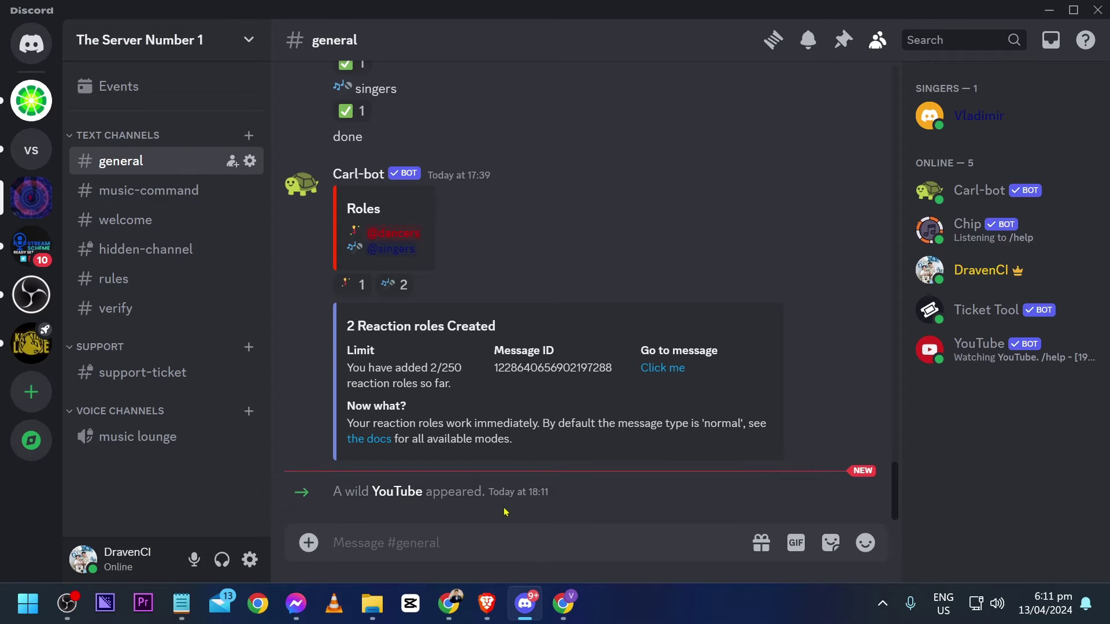
# - Load youtube.com in a new browser tab
pyautogui.click(448, 604)
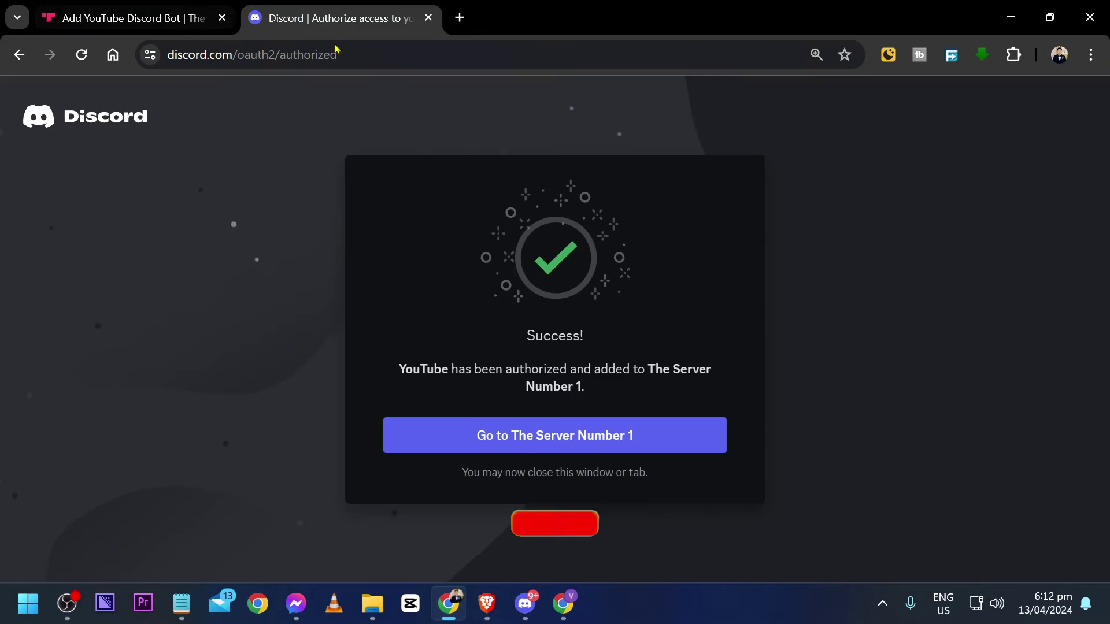
pyautogui.hotkey('ctrl', 't')
pyautogui.write('youtube.c')
pyautogui.press('Down')
pyautogui.press('Down')
pyautogui.press('Down')
pyautogui.press('Down')
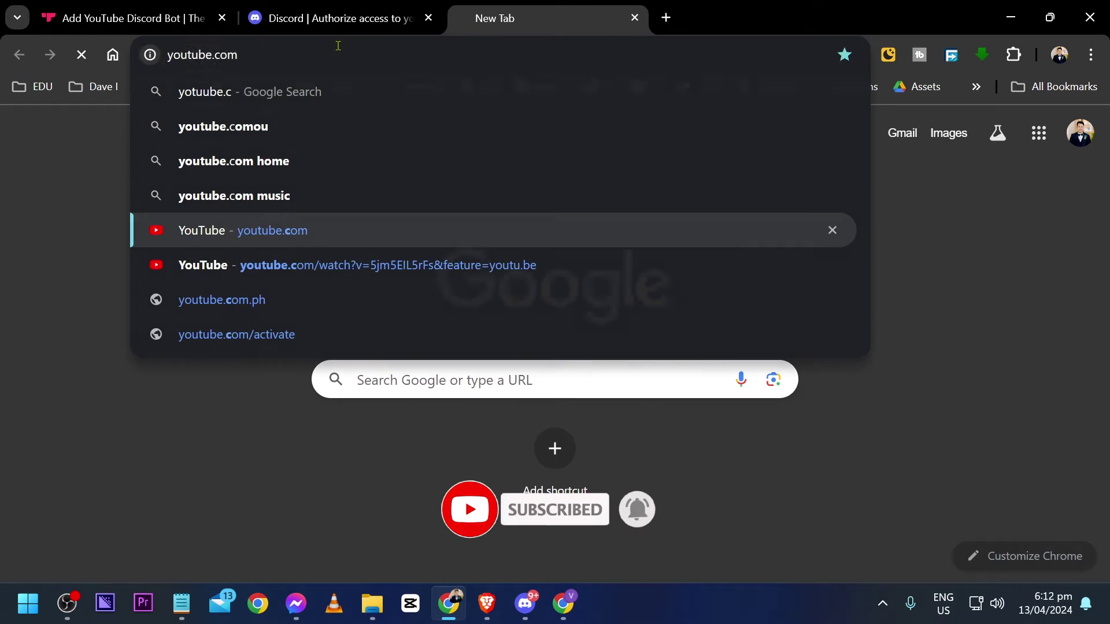
pyautogui.press('Return')
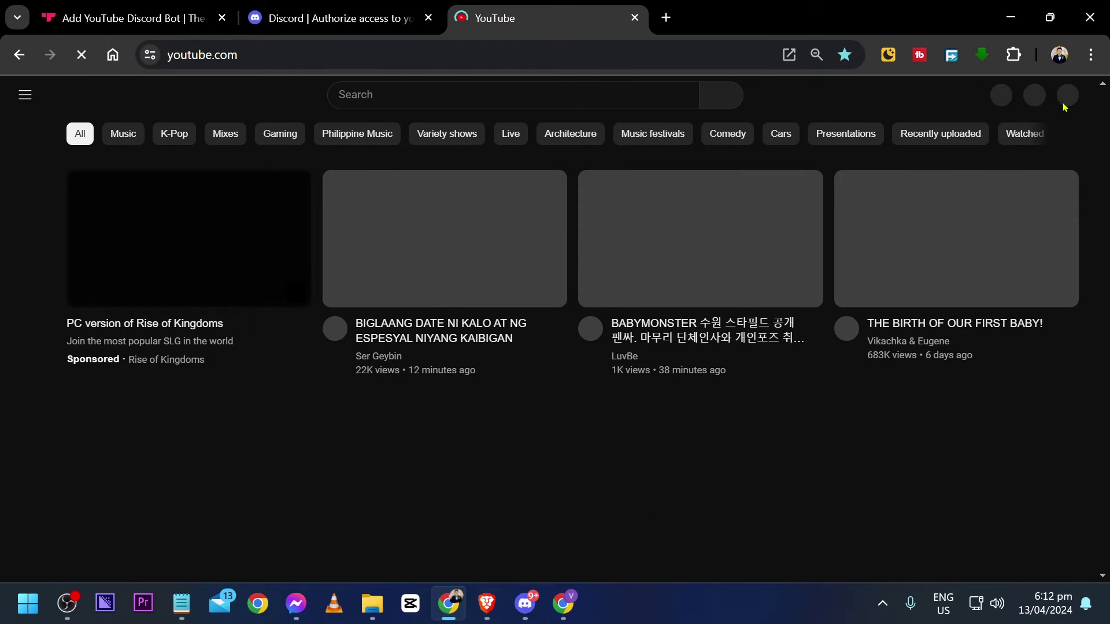
# - Open your own YouTube channel page, select its channel ID, and return to the Discord tab
pyautogui.click(1063, 94)
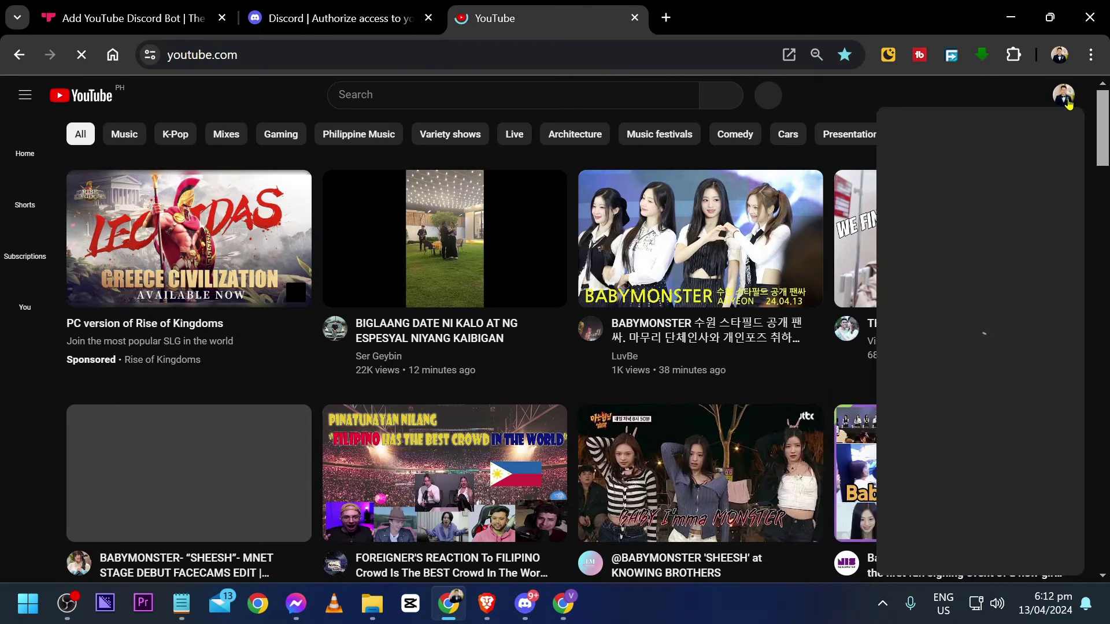
pyautogui.click(912, 140)
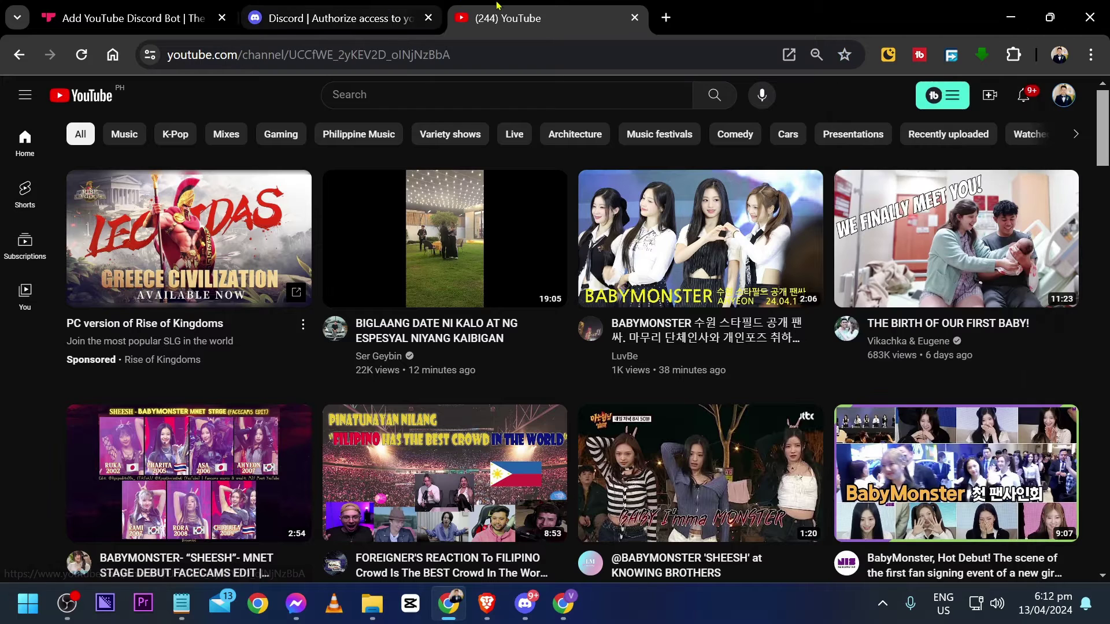
pyautogui.moveTo(732, 64); pyautogui.dragTo(429, 85)
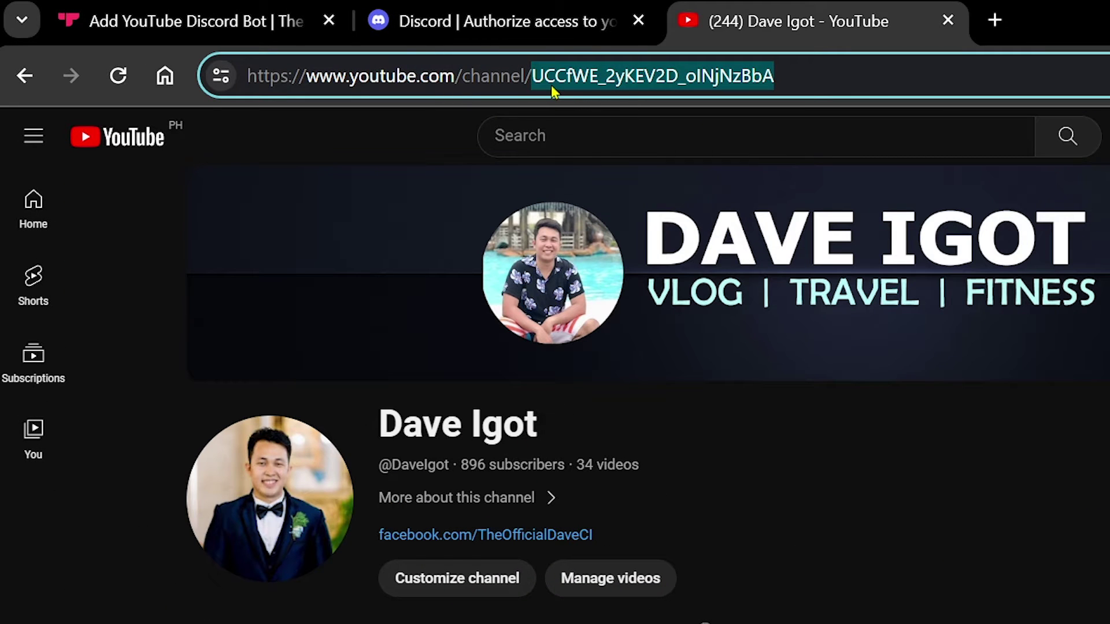
pyautogui.click(491, 21)
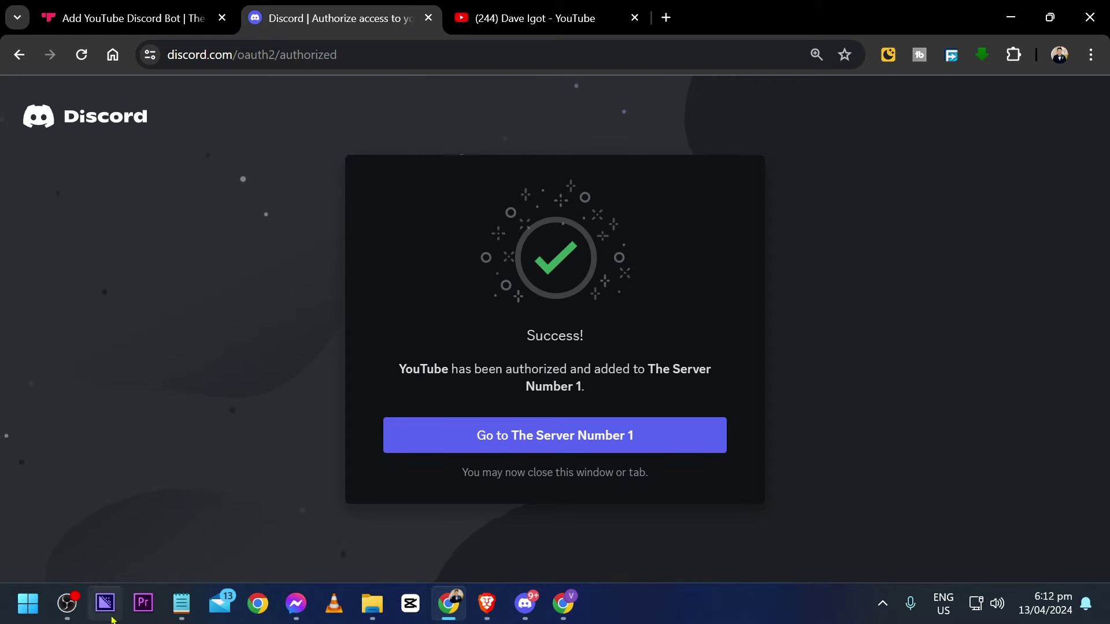
# - In the Discord server settings, open the YouTube role from the Roles list
pyautogui.click(525, 603)
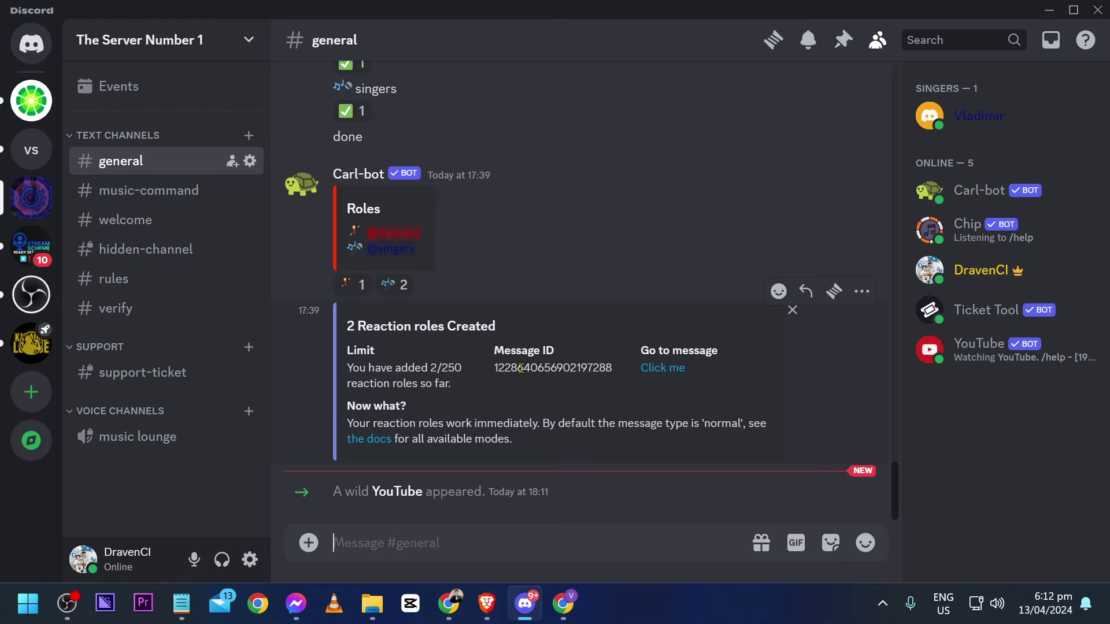
pyautogui.click(194, 35)
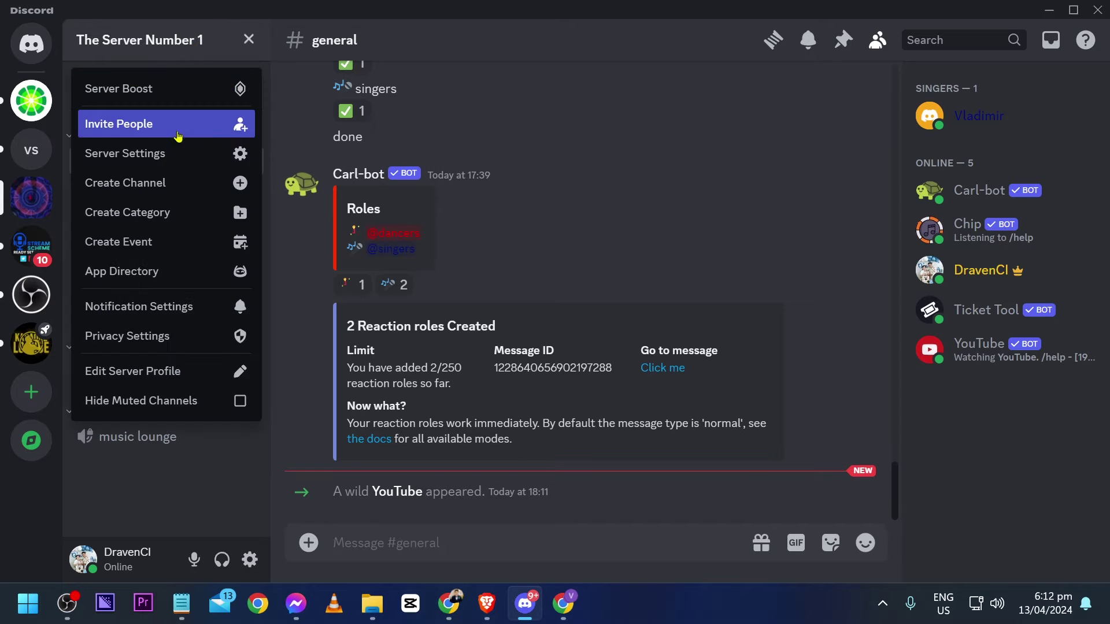
pyautogui.click(174, 153)
pyautogui.click(183, 132)
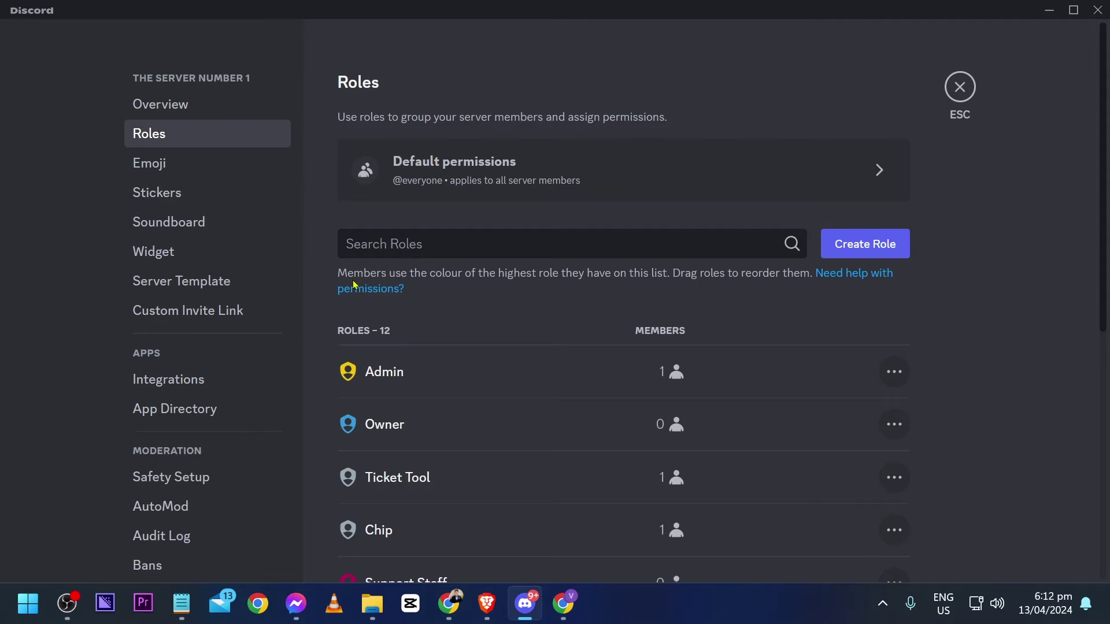
pyautogui.scroll(-4, 396, 325)
pyautogui.scroll(-3, 417, 449)
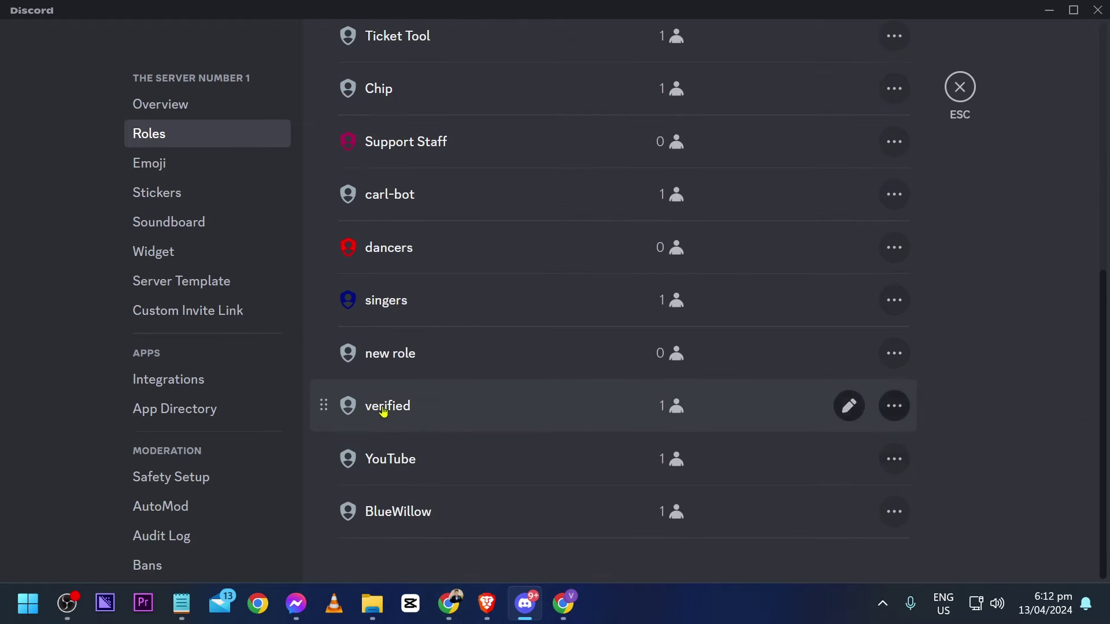
pyautogui.click(431, 462)
# - Enable Attach Files for the YouTube role, save, and close server settings
pyautogui.scroll(-5, 658, 318)
pyautogui.scroll(-2, 658, 318)
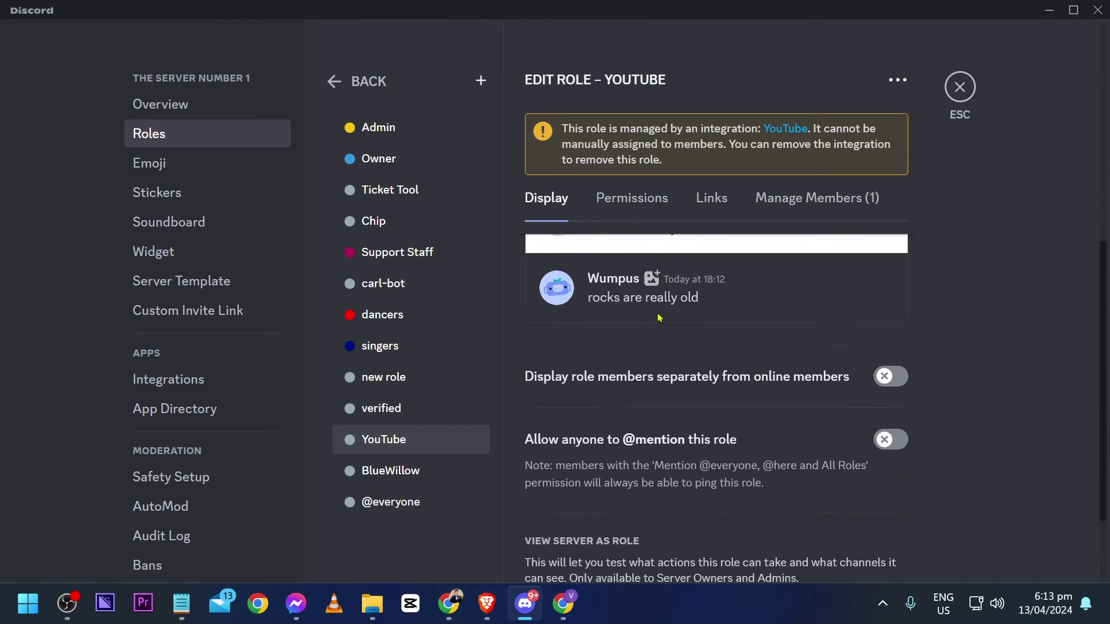
pyautogui.click(637, 201)
pyautogui.scroll(-10, 748, 324)
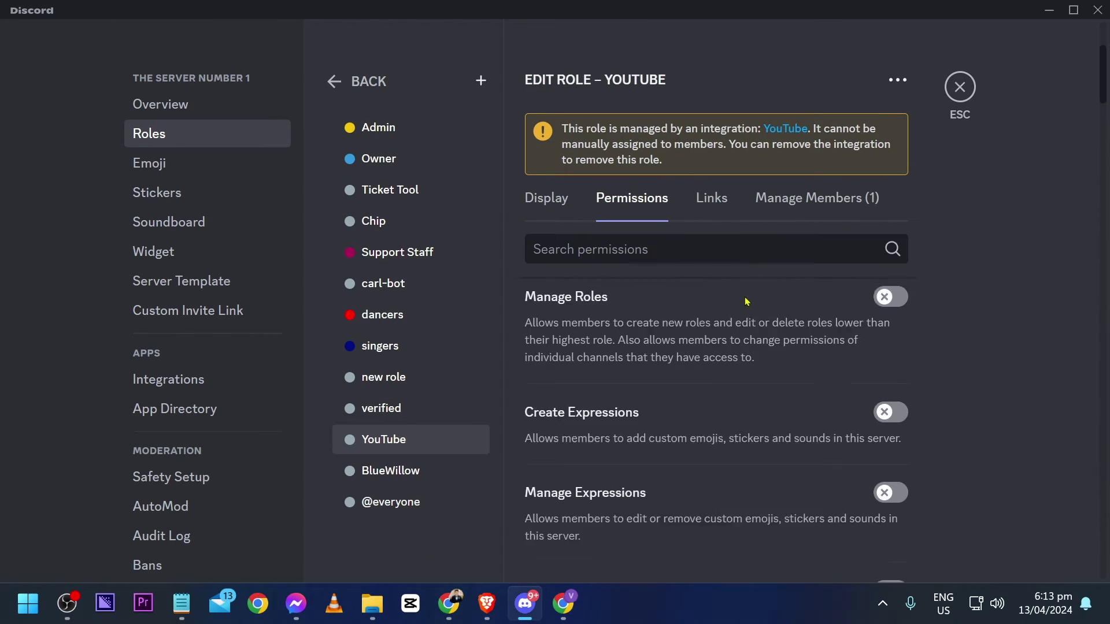
pyautogui.scroll(-10, 756, 362)
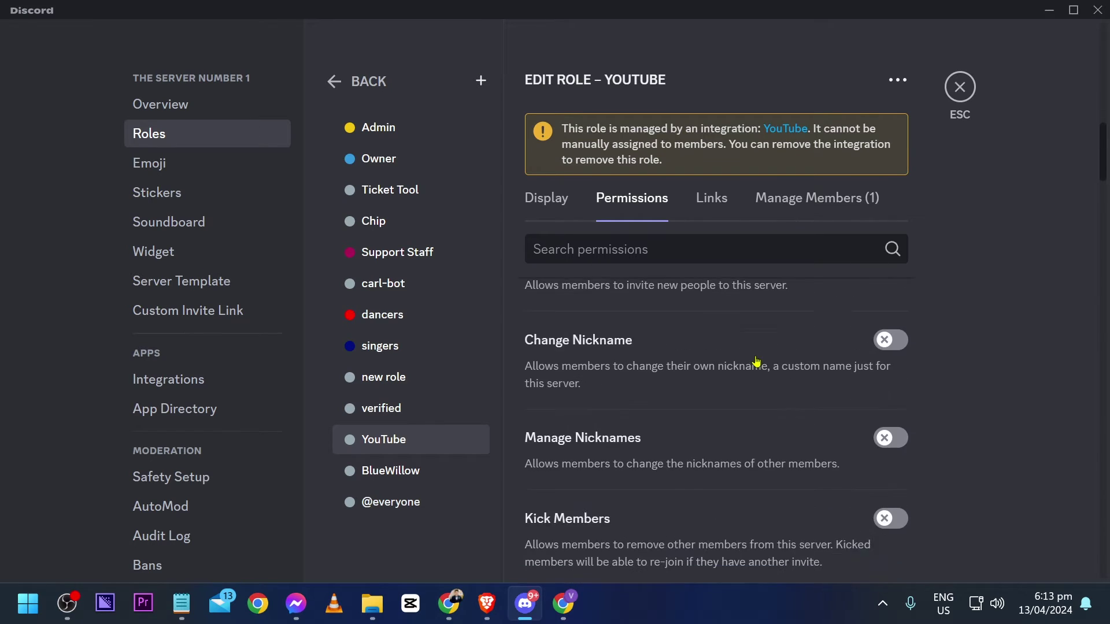
pyautogui.scroll(-8, 756, 361)
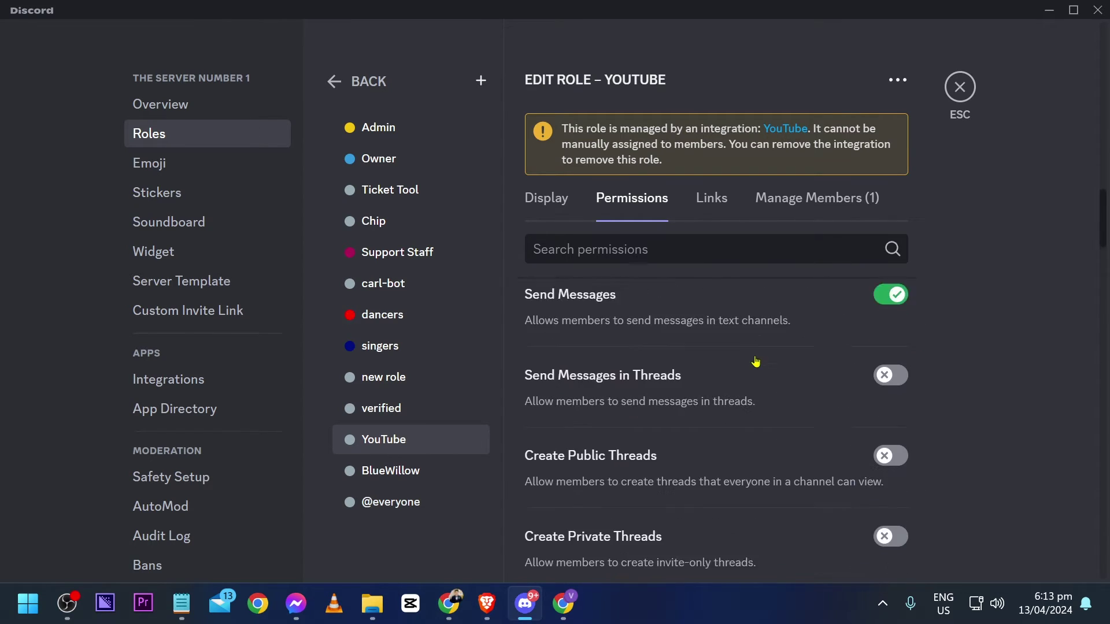
pyautogui.click(898, 425)
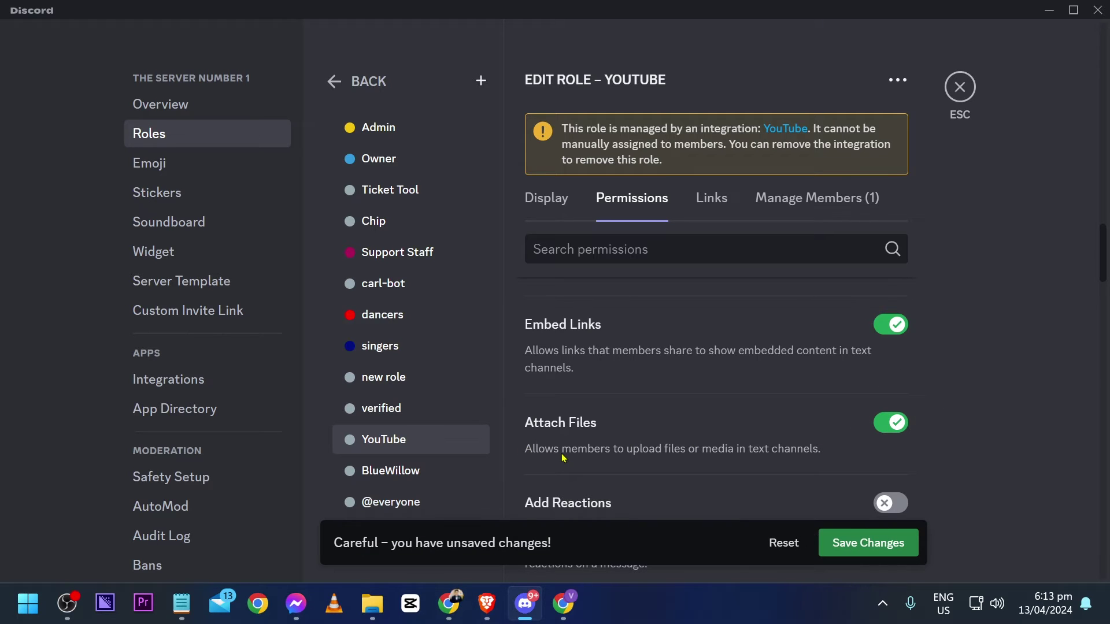
pyautogui.click(868, 543)
pyautogui.click(959, 86)
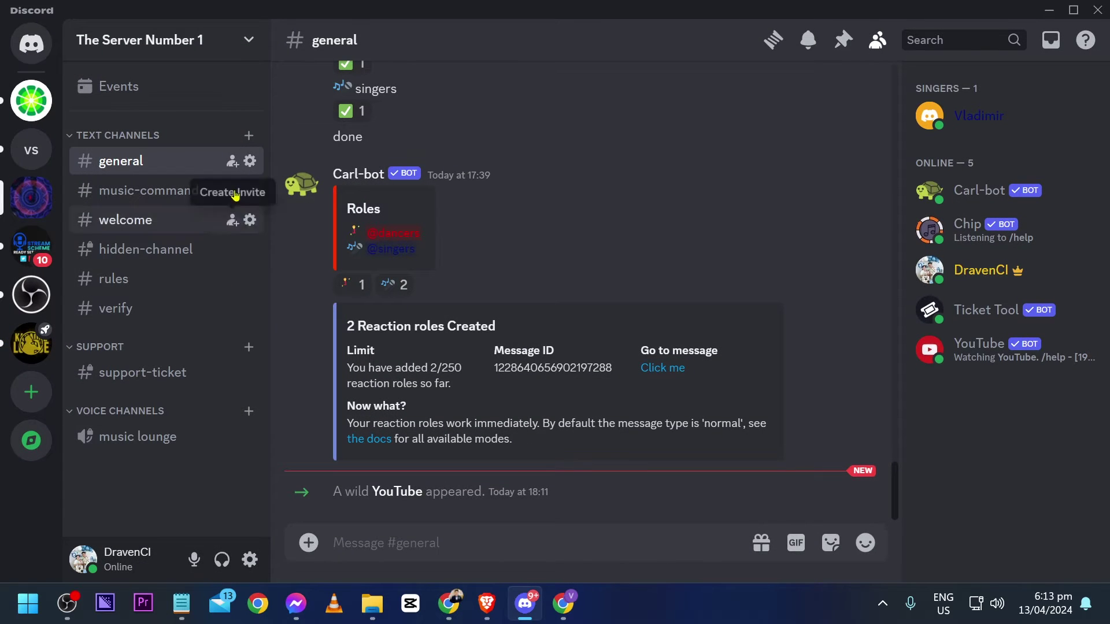
# - Create a new text channel named dave-youtube under Text Channels
pyautogui.click(249, 138)
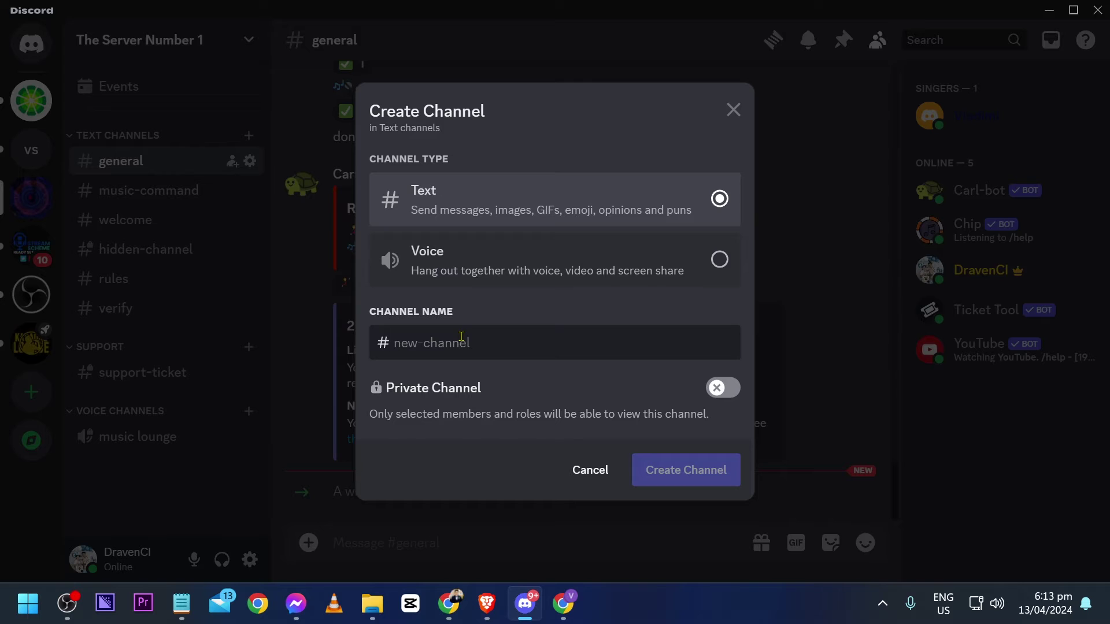
pyautogui.write('dave-youtube')
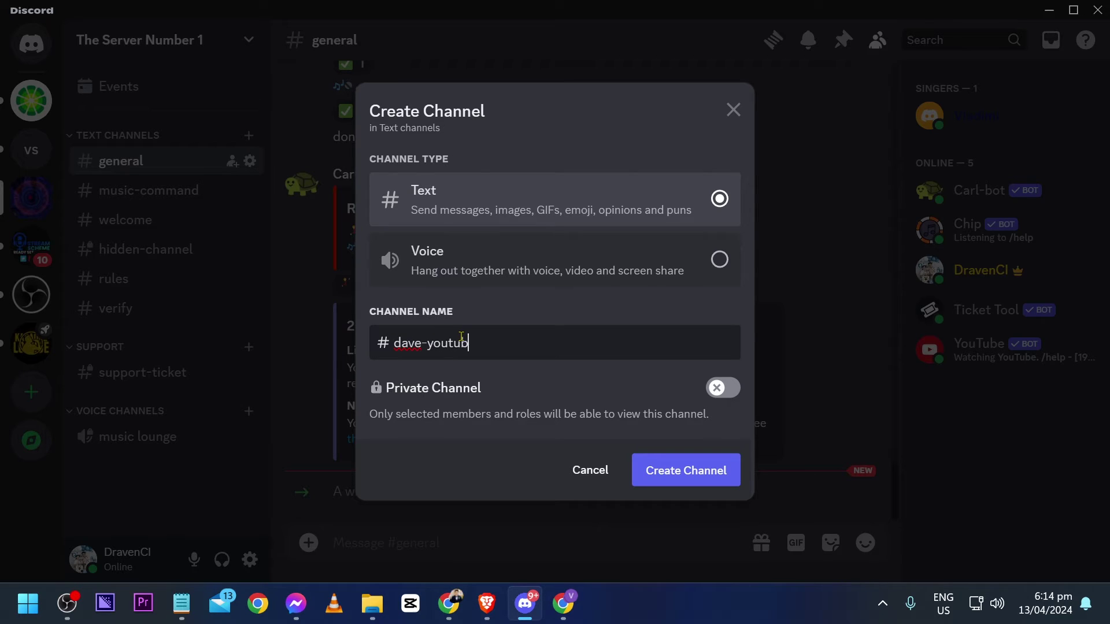
pyautogui.click(653, 469)
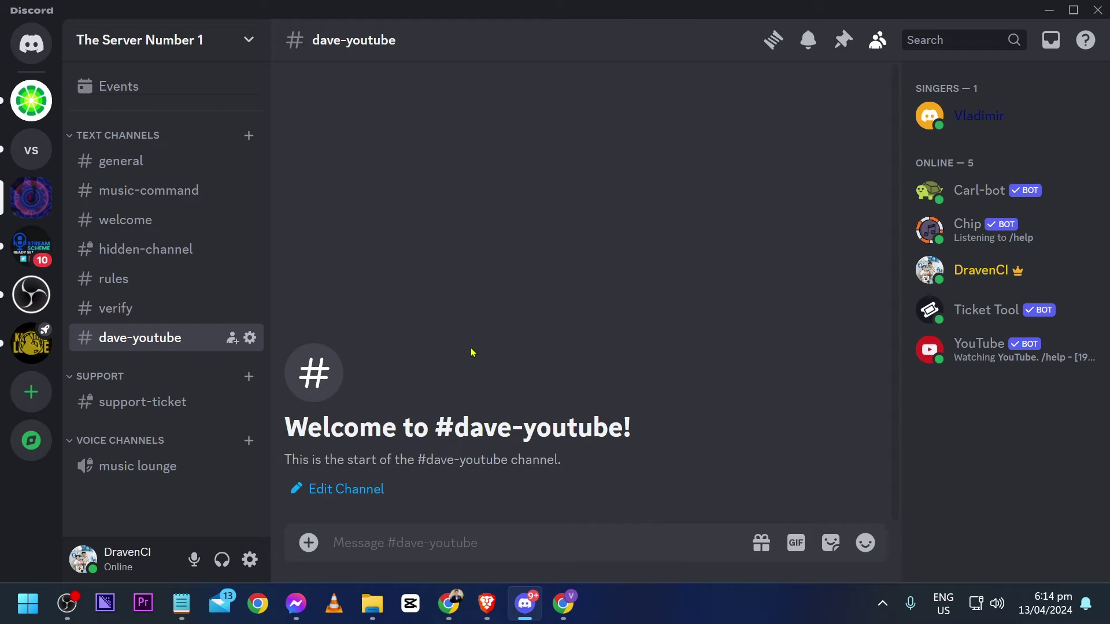
# - Add the YouTube bot to the dave-youtube channel's permission overrides
pyautogui.click(250, 337)
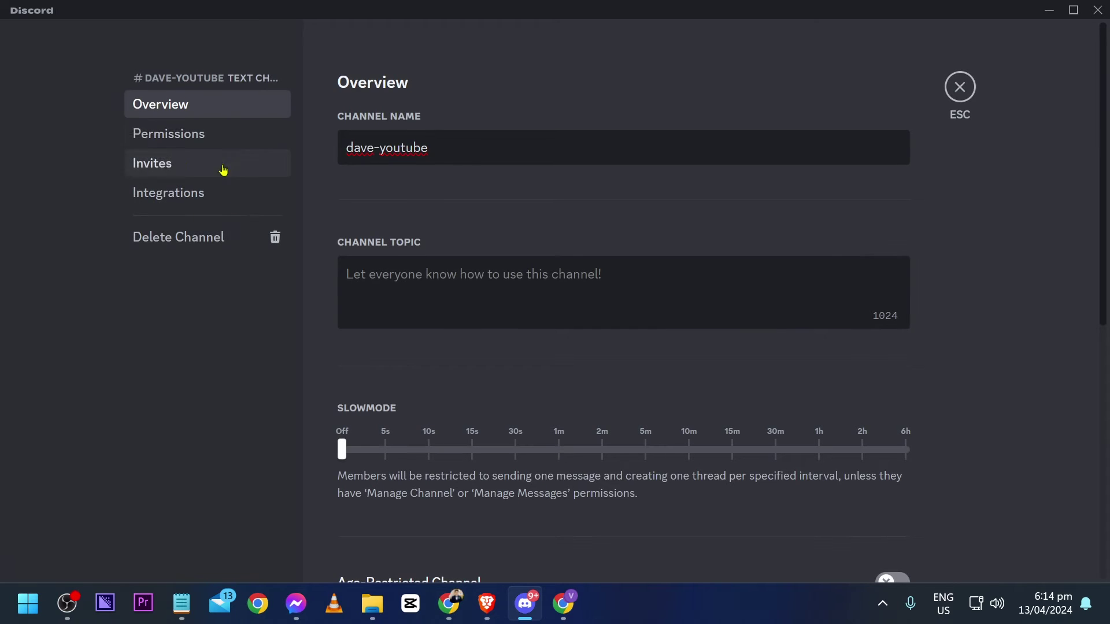
pyautogui.click(201, 138)
pyautogui.scroll(-3, 497, 271)
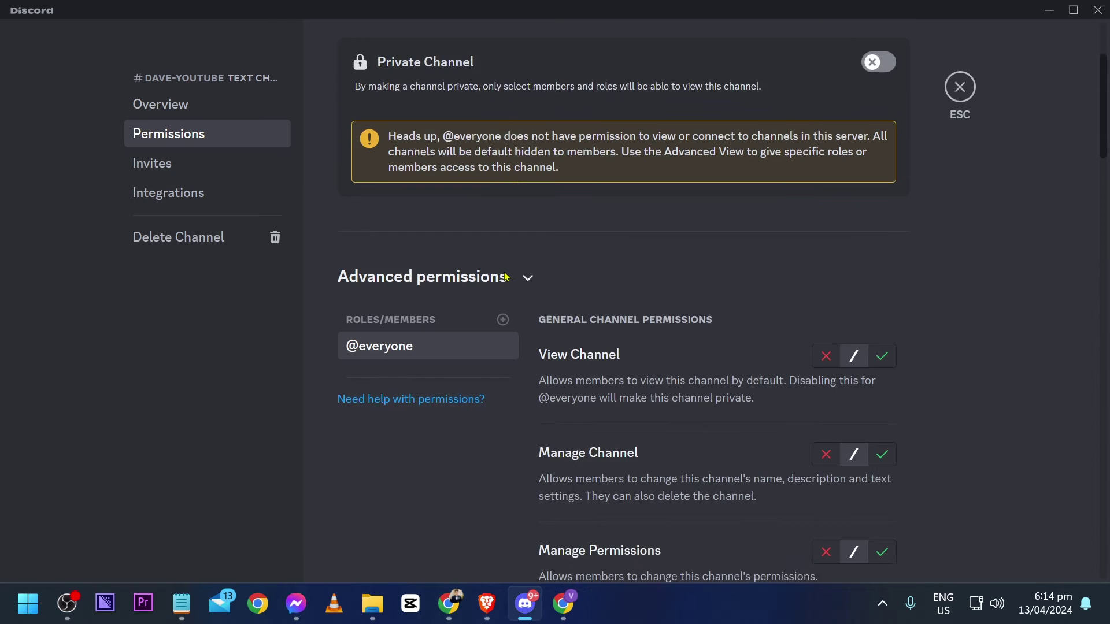
pyautogui.scroll(-2, 505, 278)
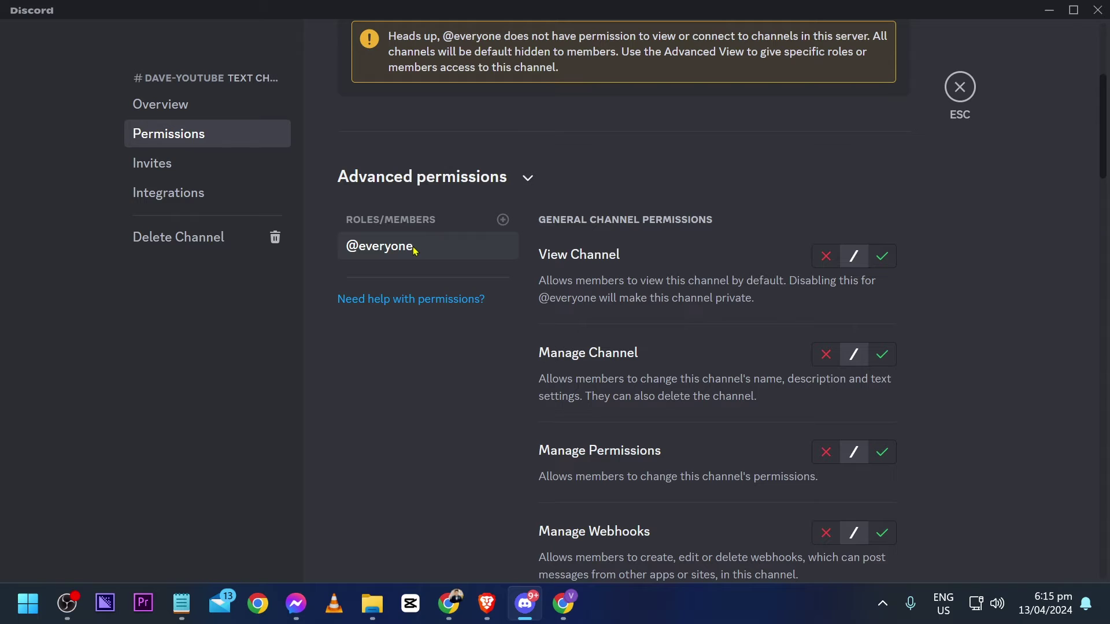
pyautogui.click(503, 220)
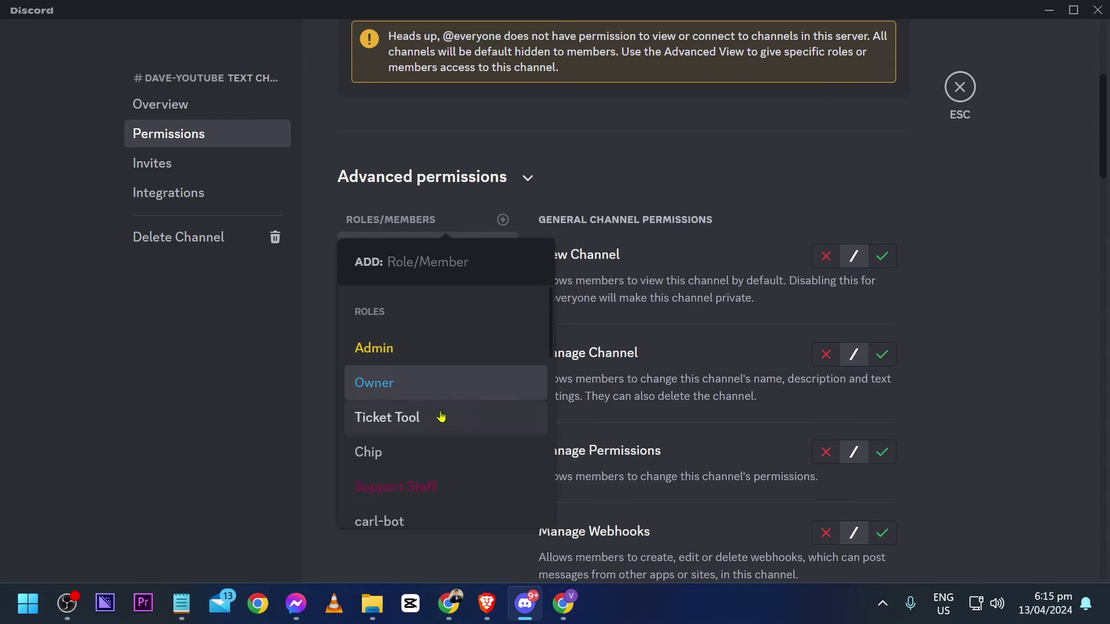
pyautogui.scroll(-5, 440, 451)
pyautogui.scroll(-3, 383, 496)
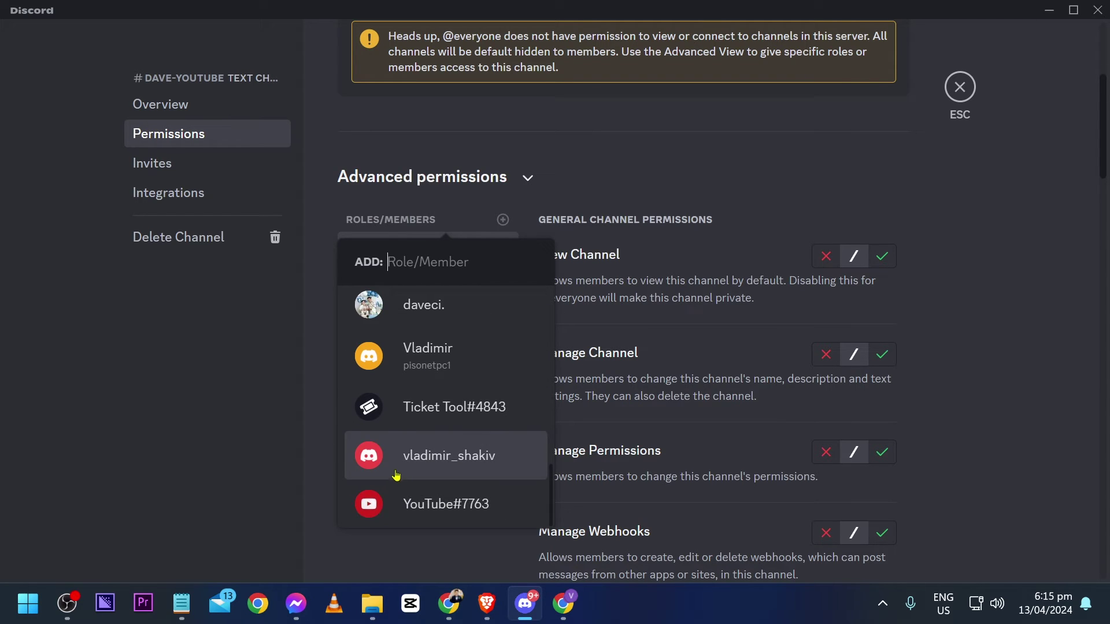
pyautogui.click(470, 501)
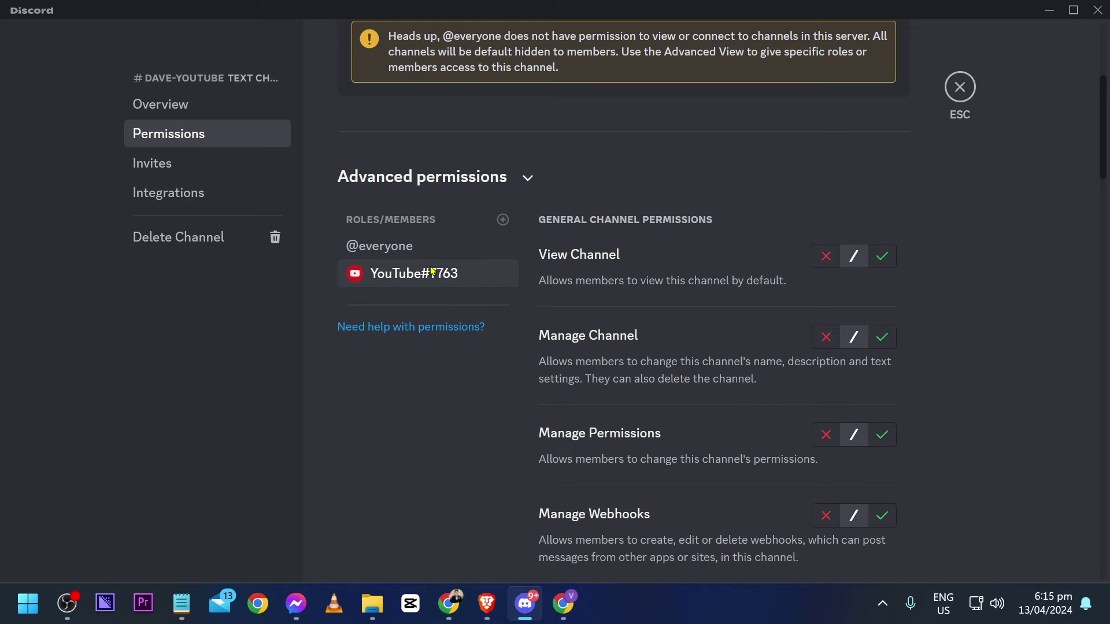
# - Allow the bot View Channel, Send Messages, Embed Links and Attach Files
pyautogui.scroll(1, 833, 278)
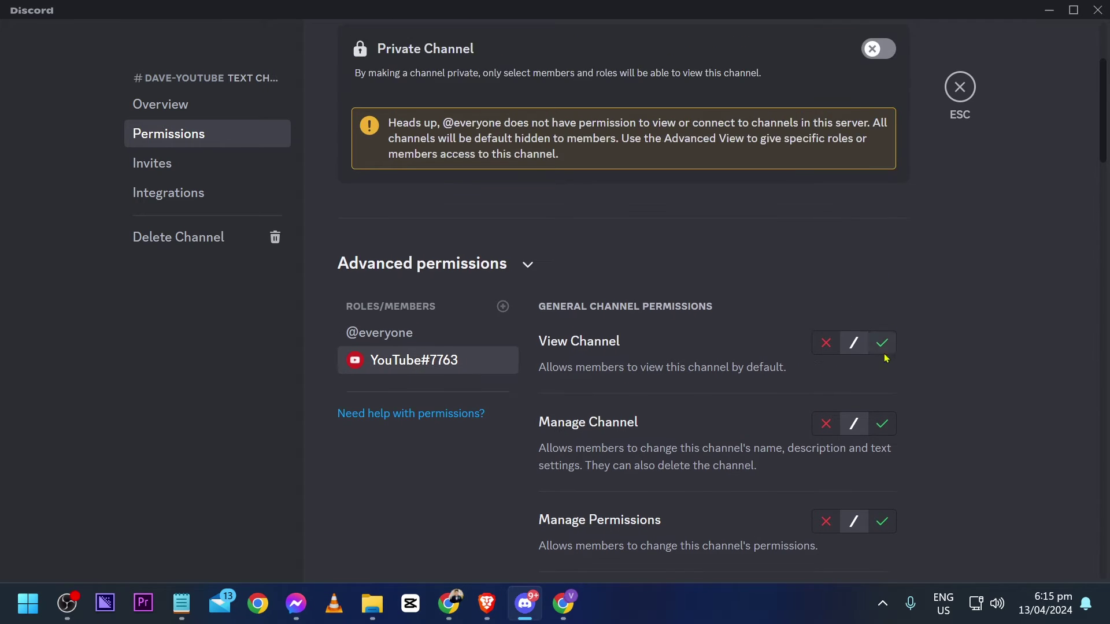
pyautogui.scroll(-1, 922, 305)
pyautogui.click(883, 256)
pyautogui.scroll(-1, 744, 311)
pyautogui.scroll(-8, 743, 310)
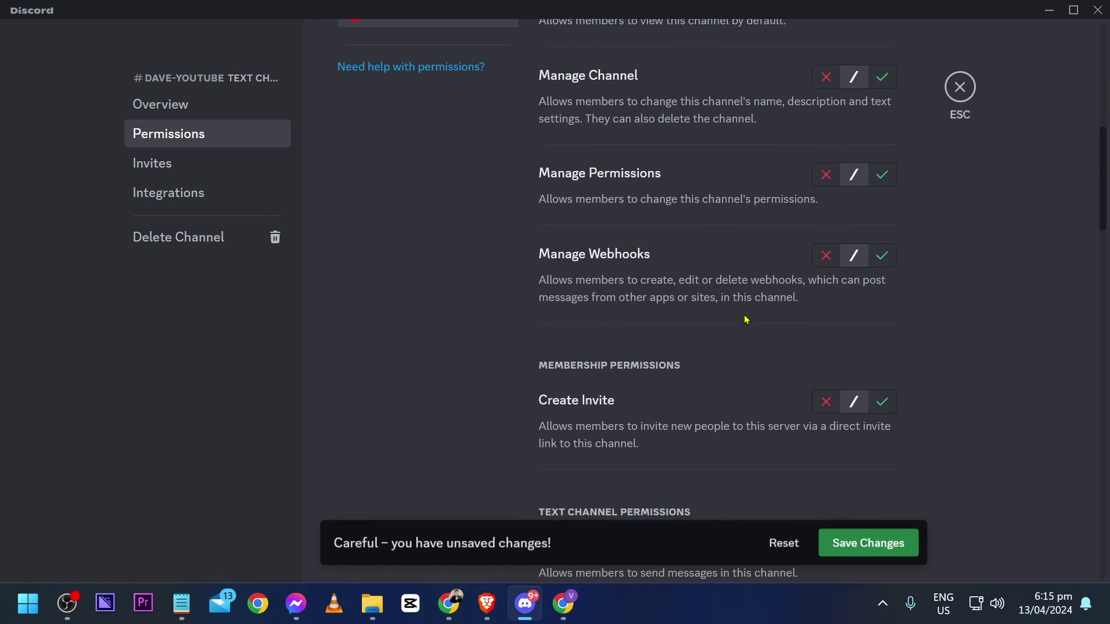
pyautogui.click(882, 288)
pyautogui.scroll(-5, 760, 320)
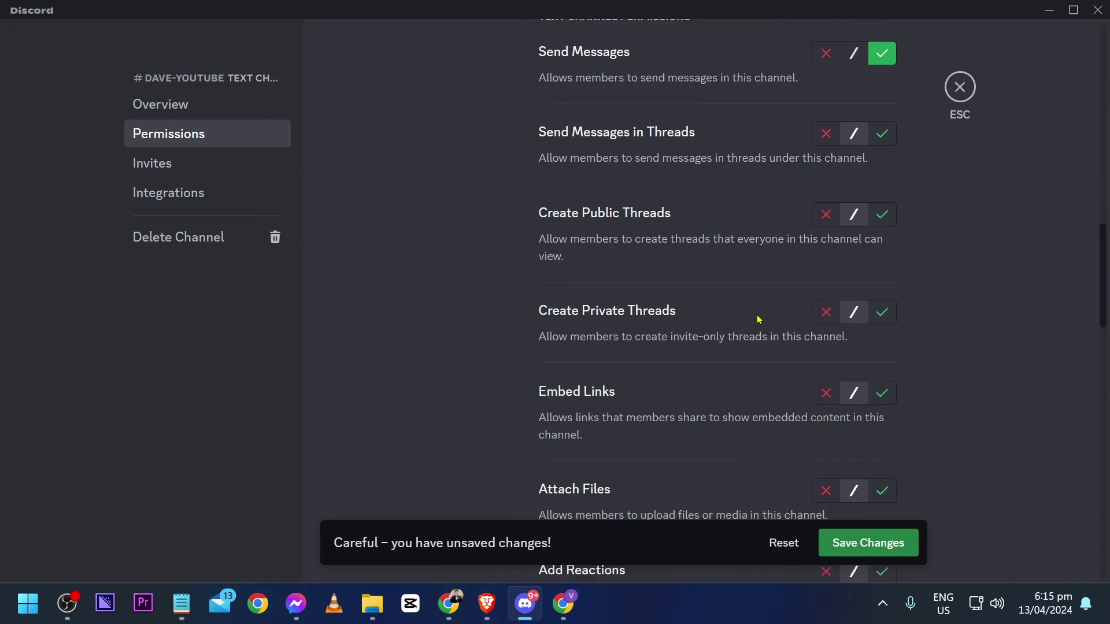
pyautogui.click(882, 281)
pyautogui.click(879, 386)
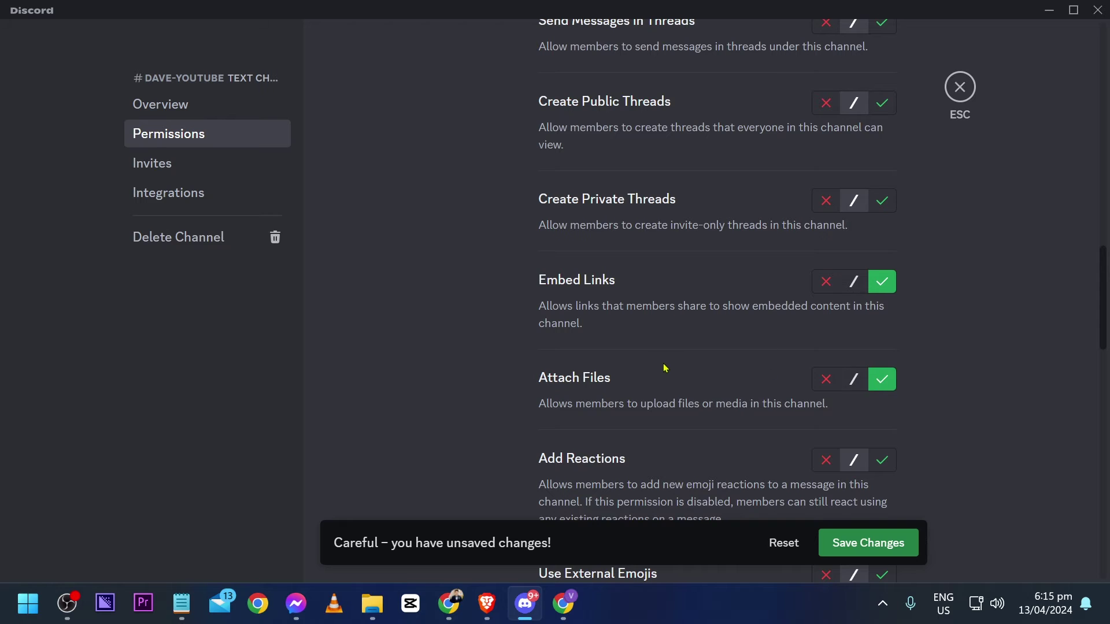
pyautogui.scroll(-1, 664, 368)
pyautogui.scroll(-4, 664, 368)
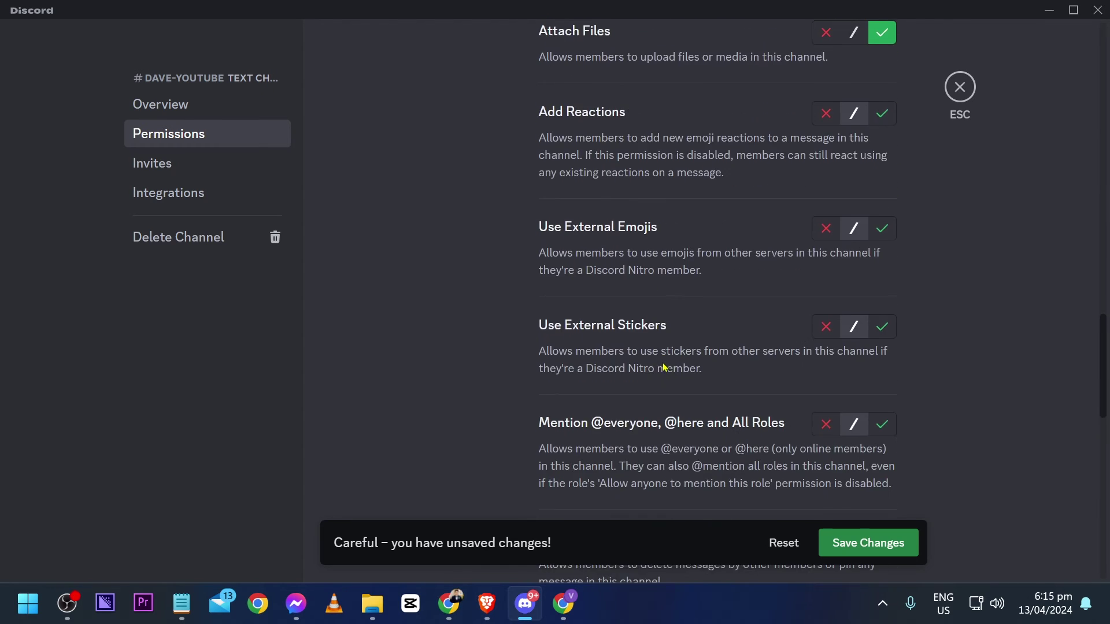
pyautogui.click(890, 337)
pyautogui.scroll(-3, 706, 345)
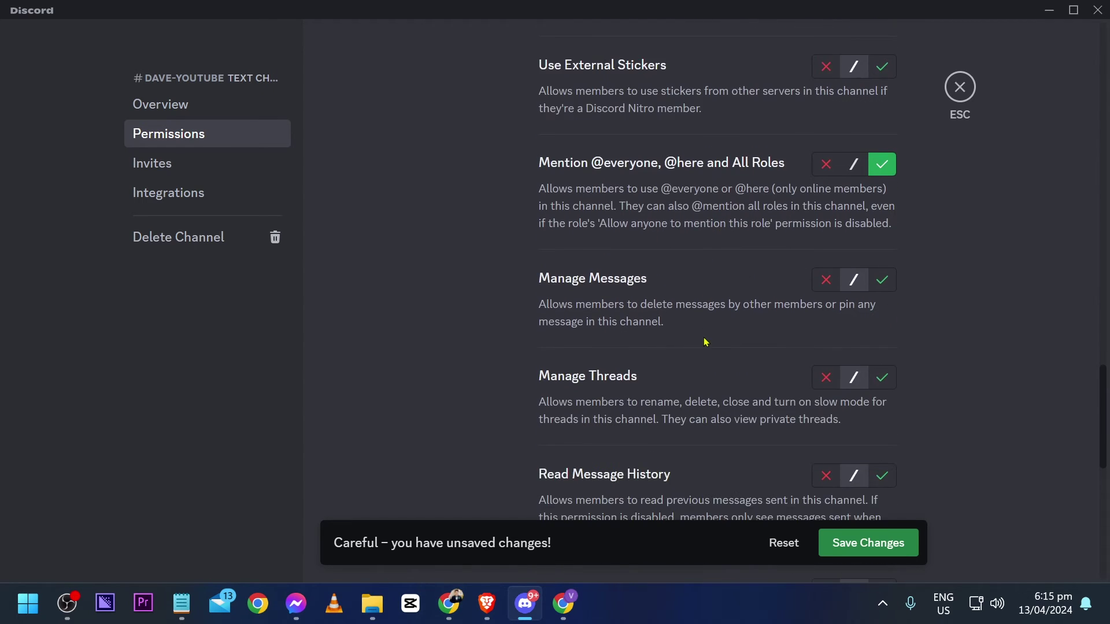
pyautogui.click(881, 389)
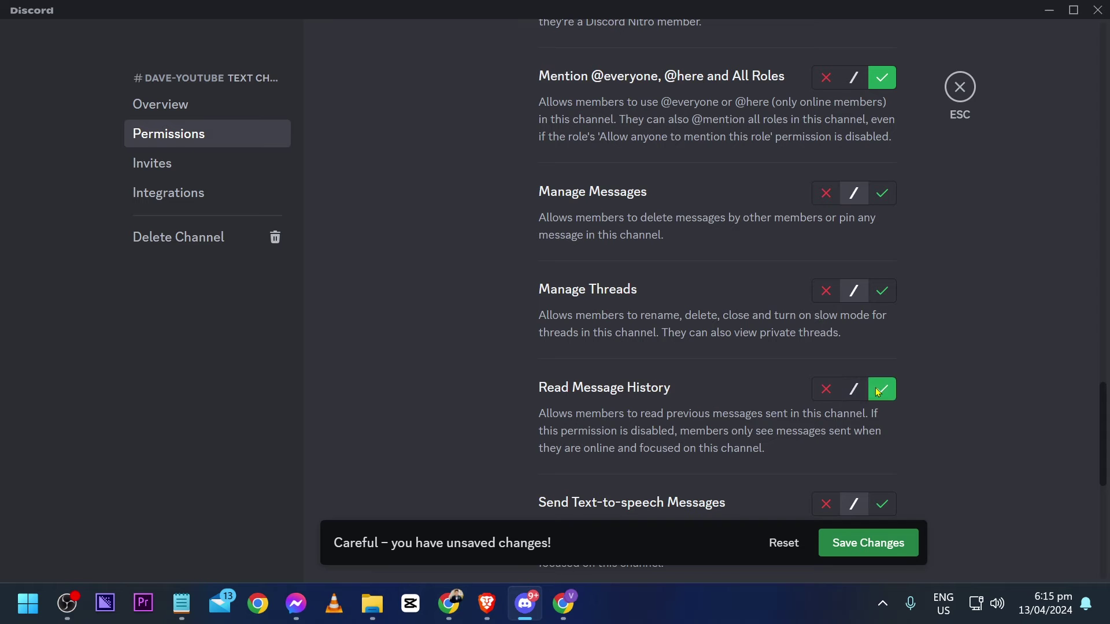
pyautogui.scroll(-2, 875, 399)
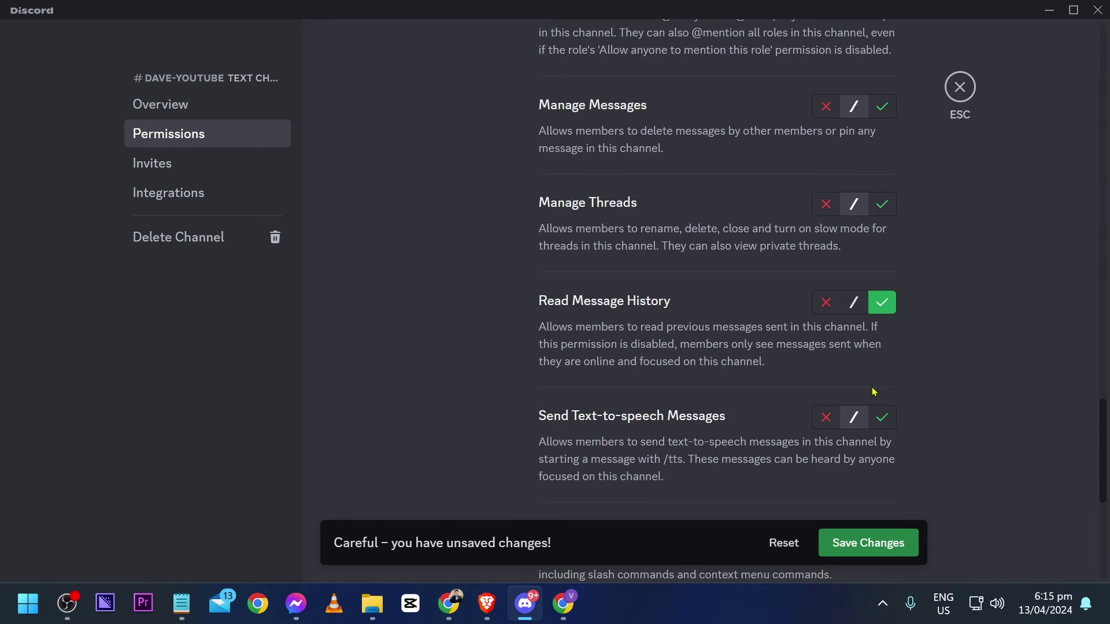
pyautogui.click(880, 550)
# - Start the YouTube bot's /notify add command in the #dave-youtube message box
pyautogui.click(961, 89)
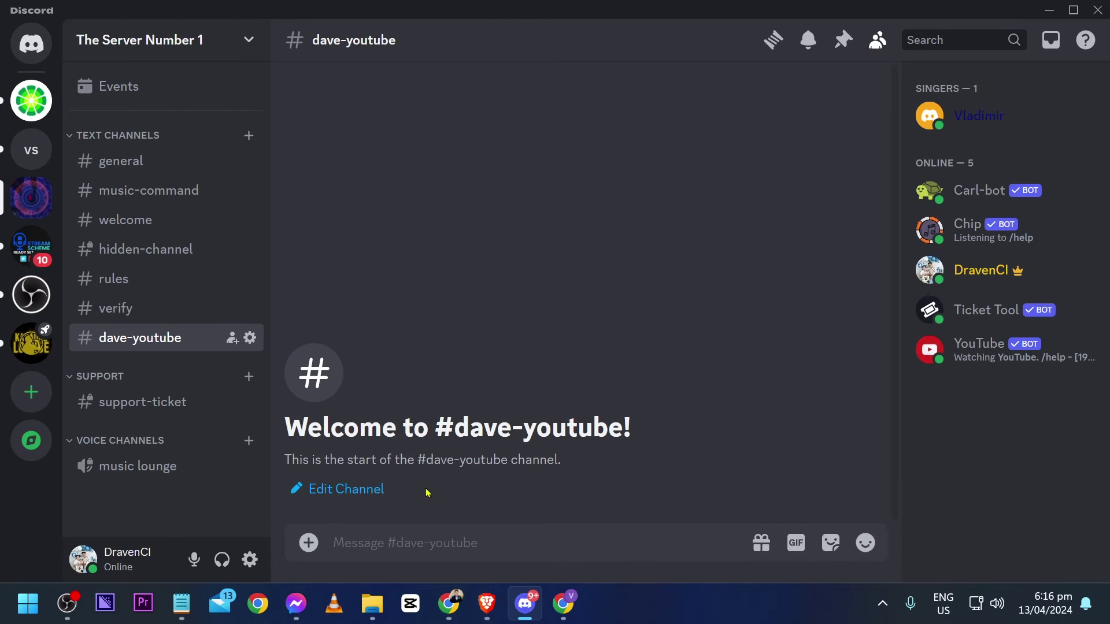
pyautogui.click(404, 527)
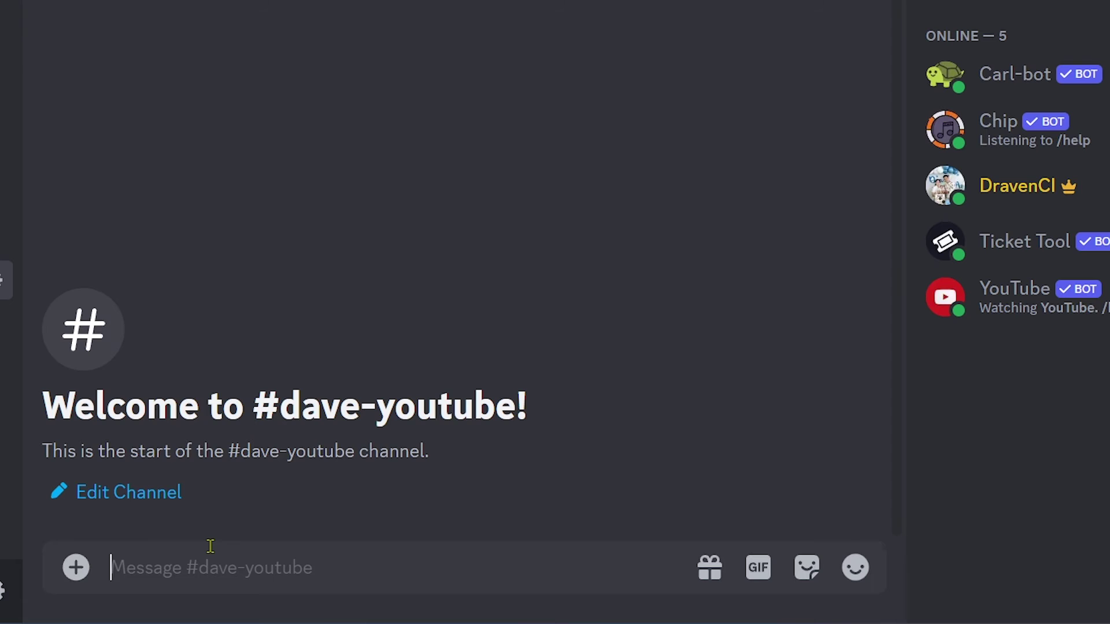
pyautogui.write('/')
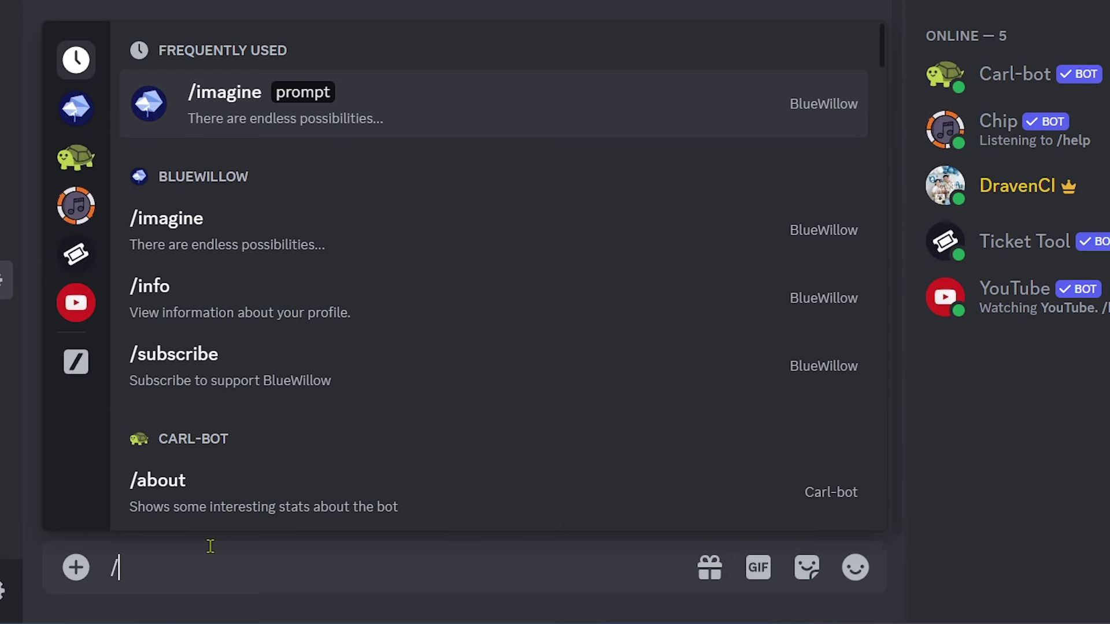
pyautogui.click(76, 302)
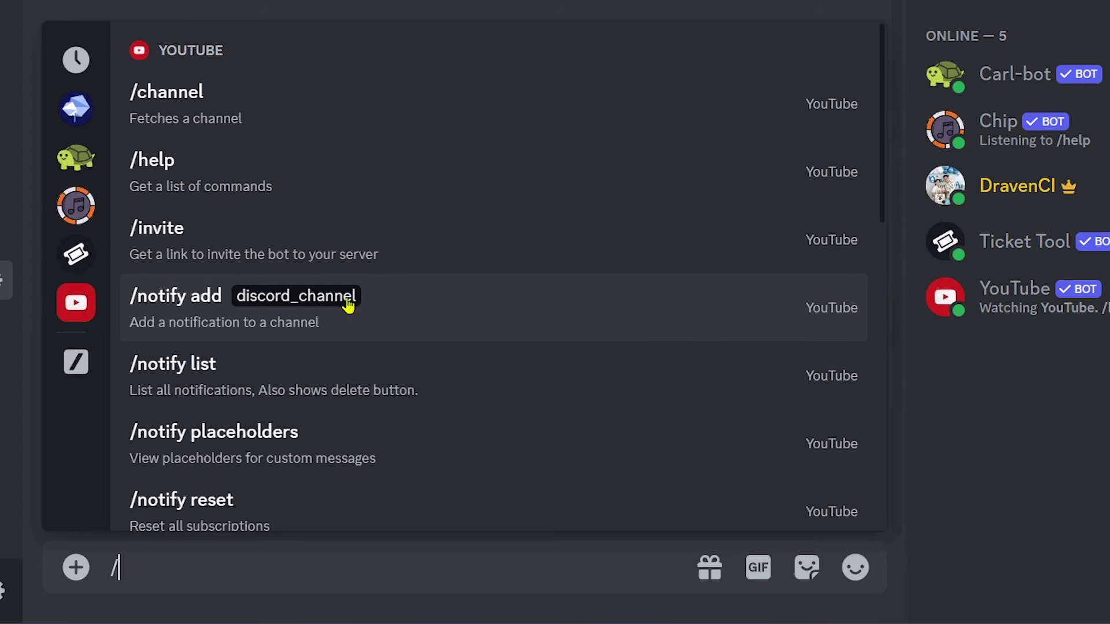
pyautogui.scroll(-2, 403, 393)
pyautogui.scroll(-2, 403, 393)
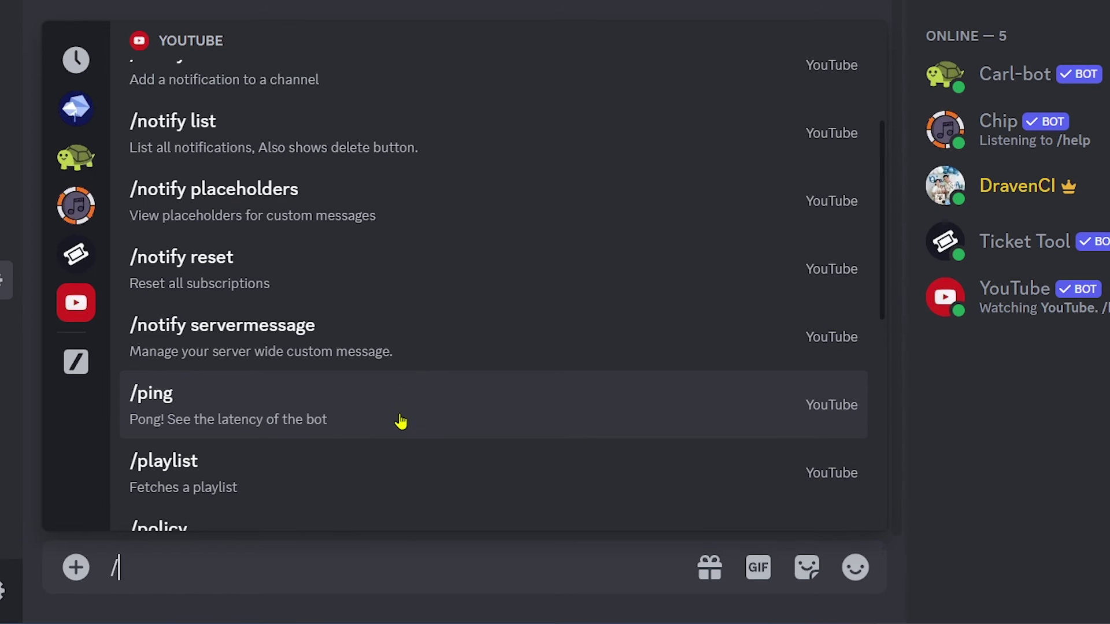
pyautogui.scroll(-4, 405, 424)
pyautogui.scroll(-1, 405, 424)
pyautogui.scroll(5, 405, 424)
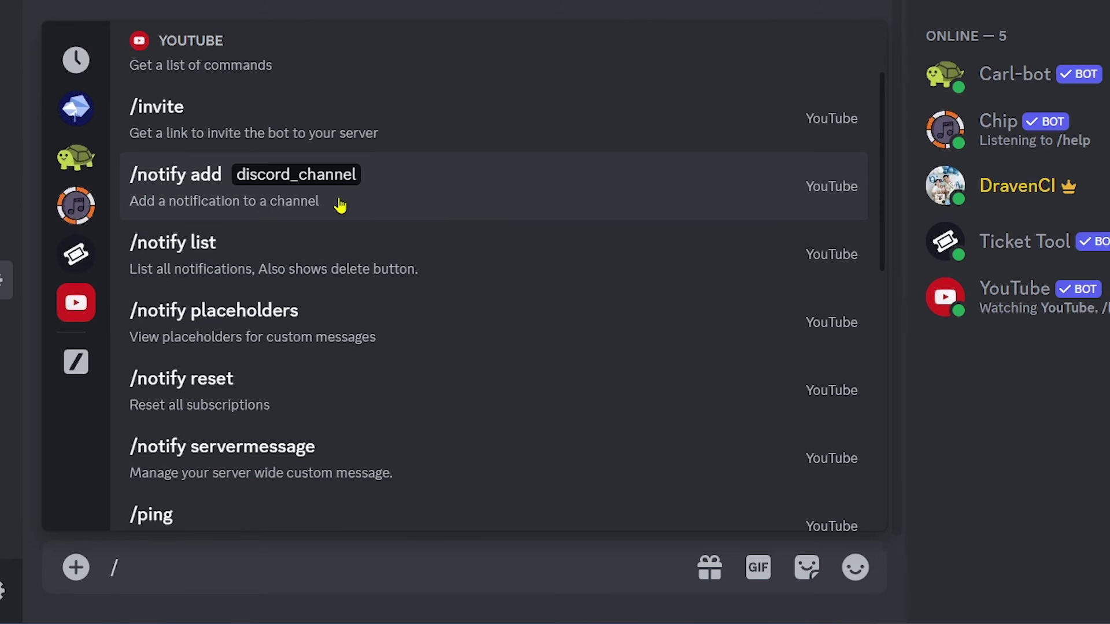
pyautogui.click(449, 200)
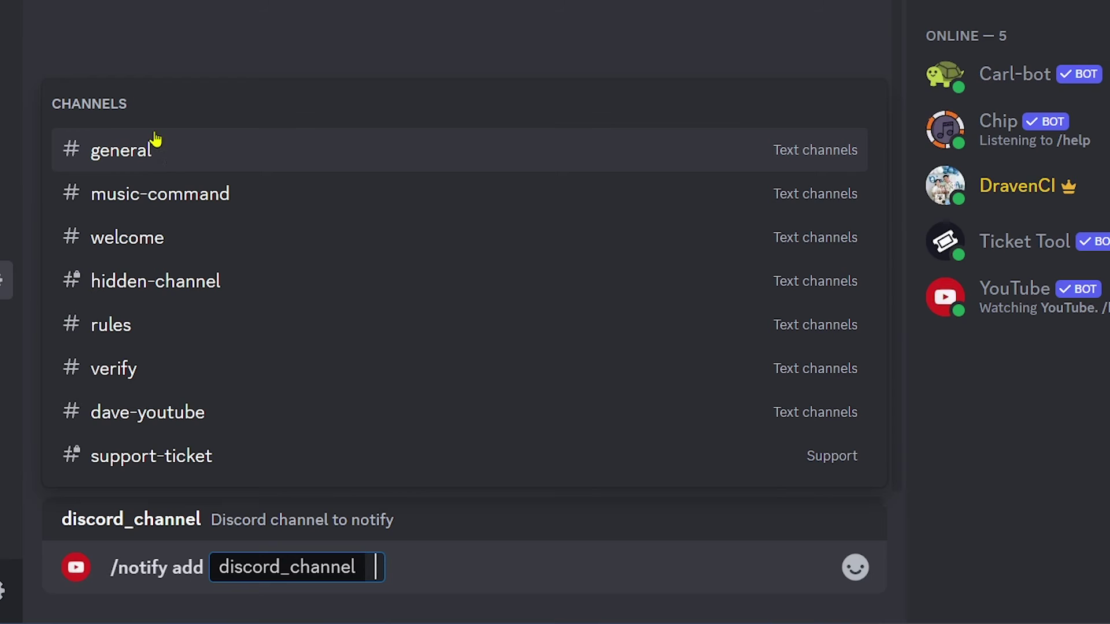
# - Submit /notify add for #general with 'Dave C' as the YouTube channel name
pyautogui.click(175, 160)
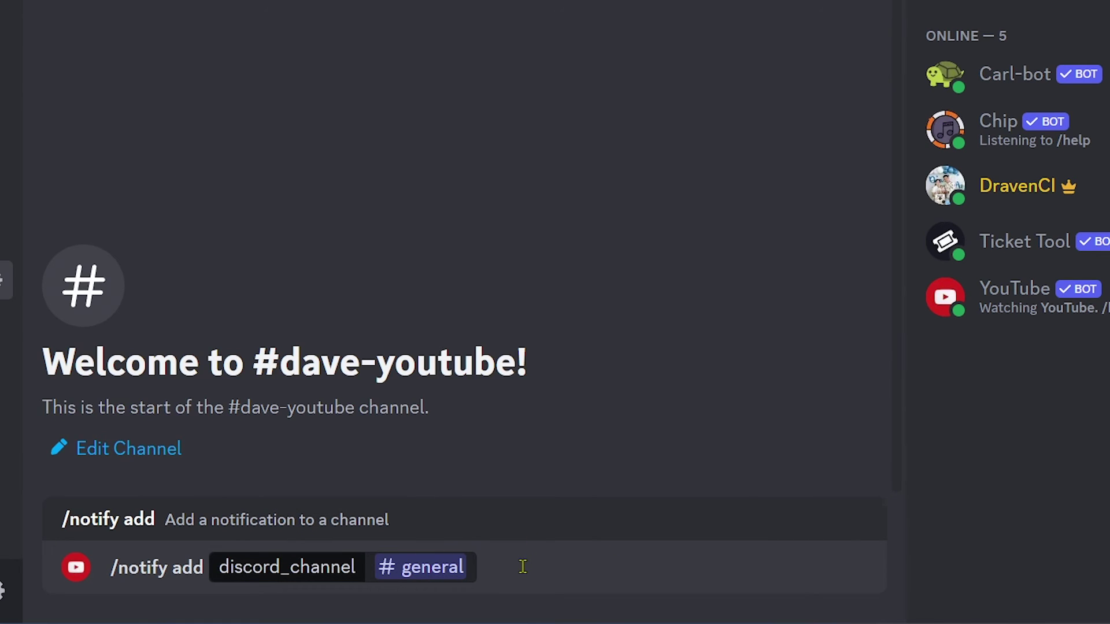
pyautogui.press('Return')
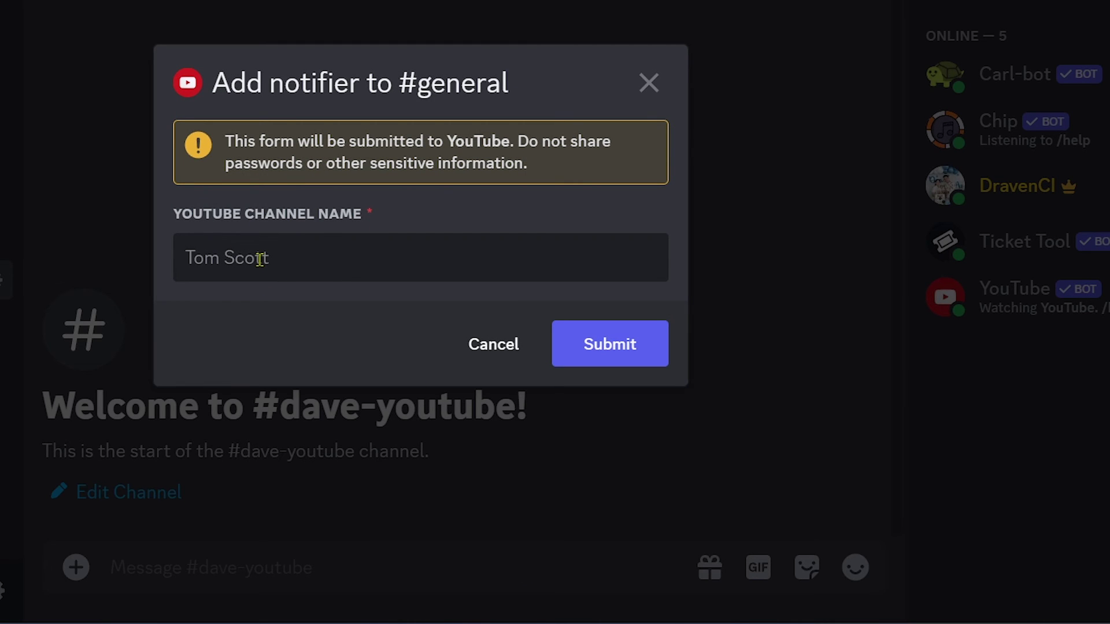
pyautogui.write('Dave Cl')
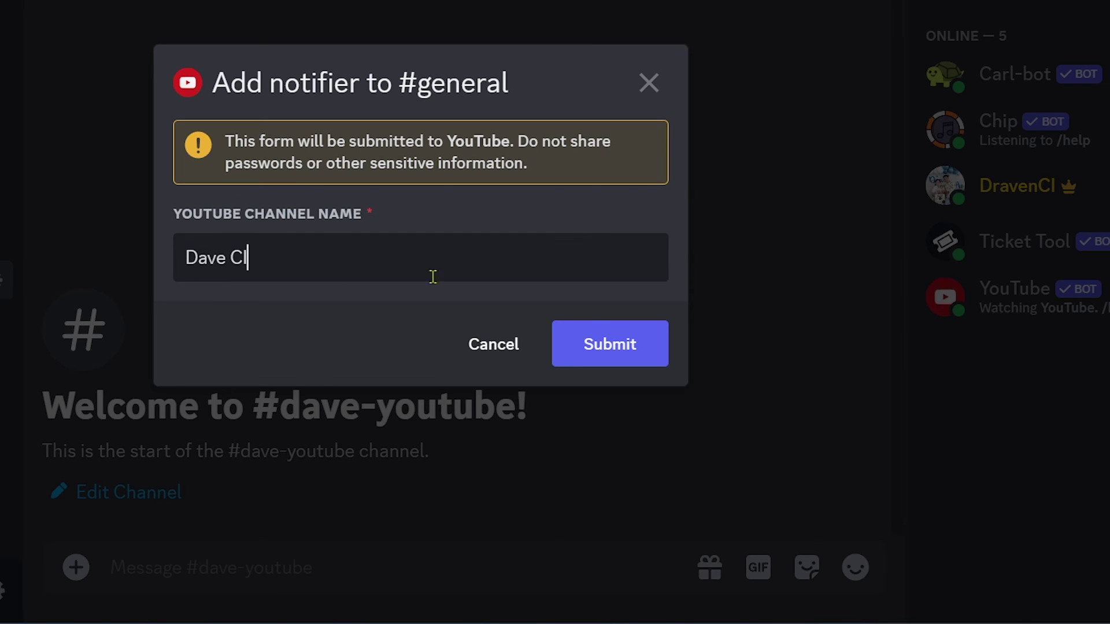
pyautogui.click(611, 345)
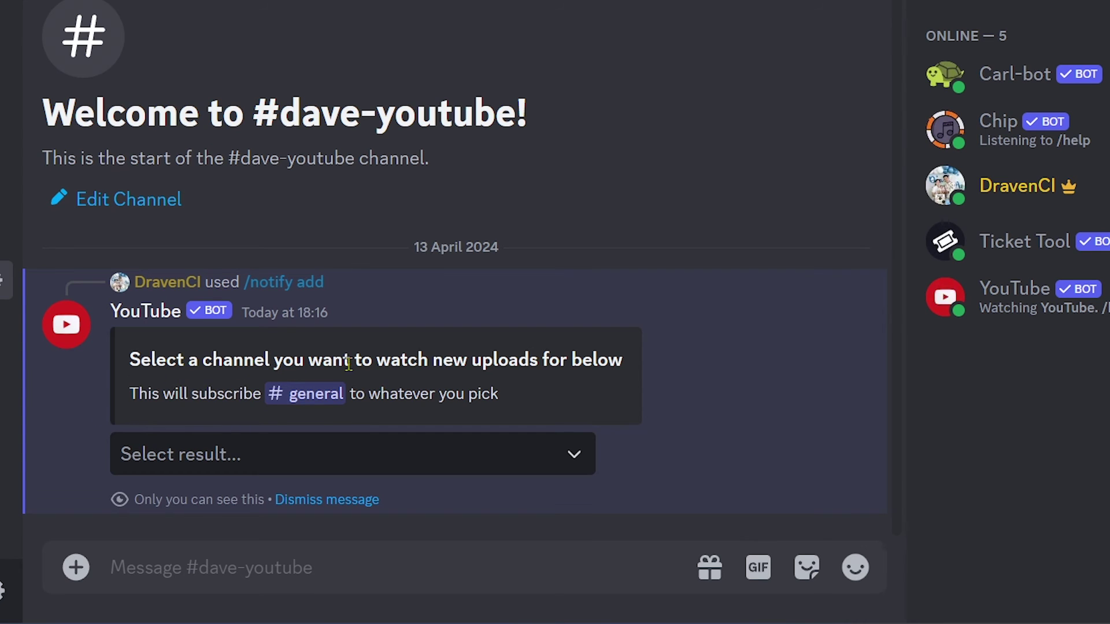
# - Choose Dave Ci from the results and open its channel link in the browser
pyautogui.click(234, 457)
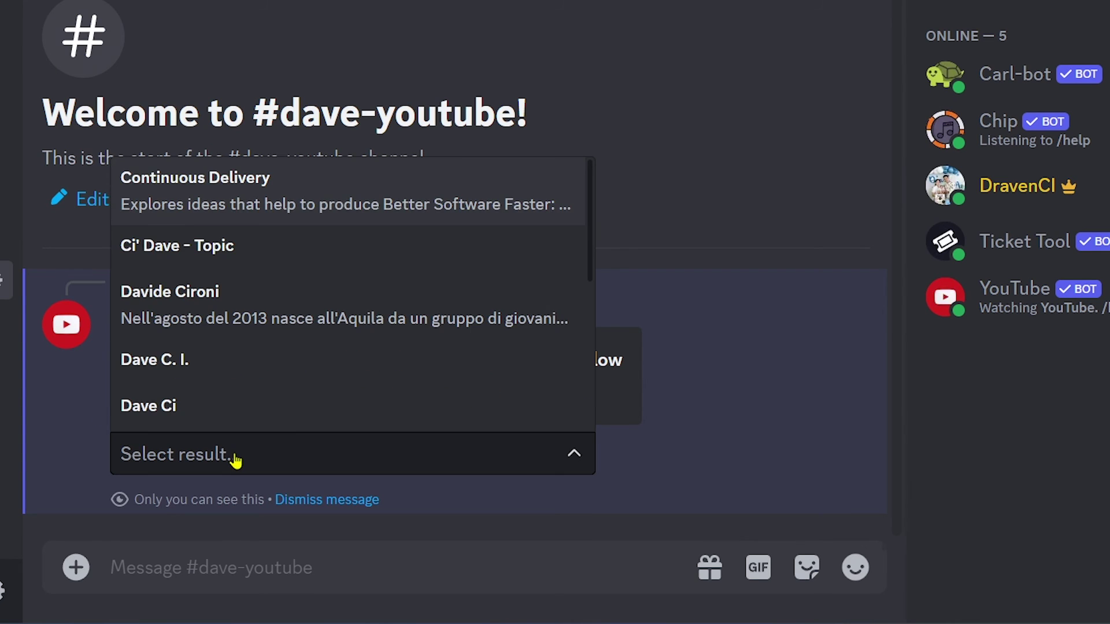
pyautogui.click(242, 410)
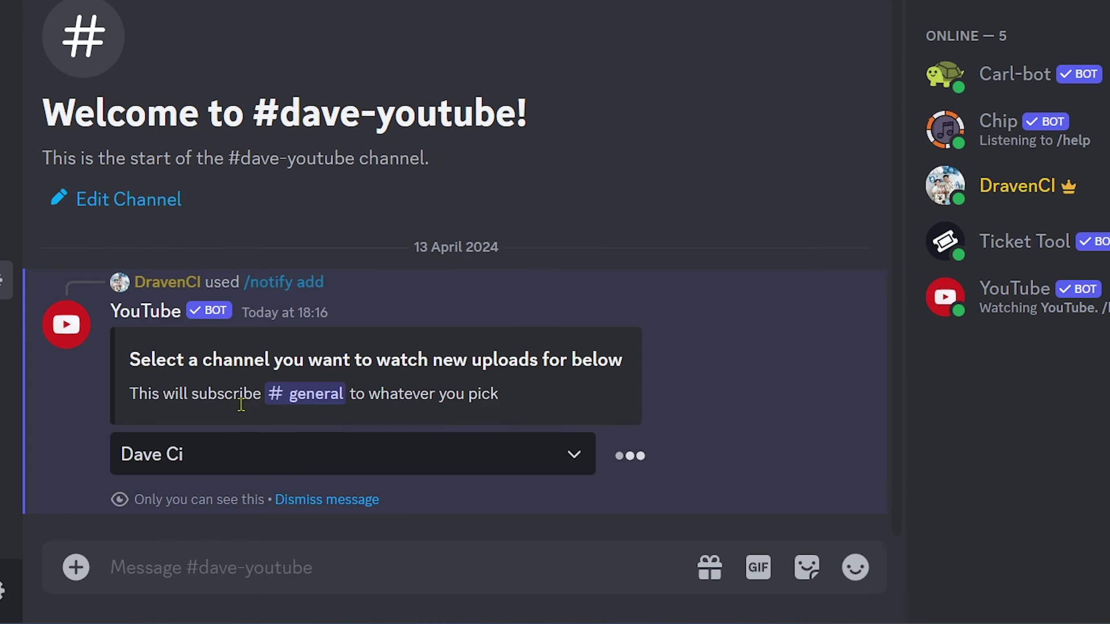
pyautogui.click(305, 457)
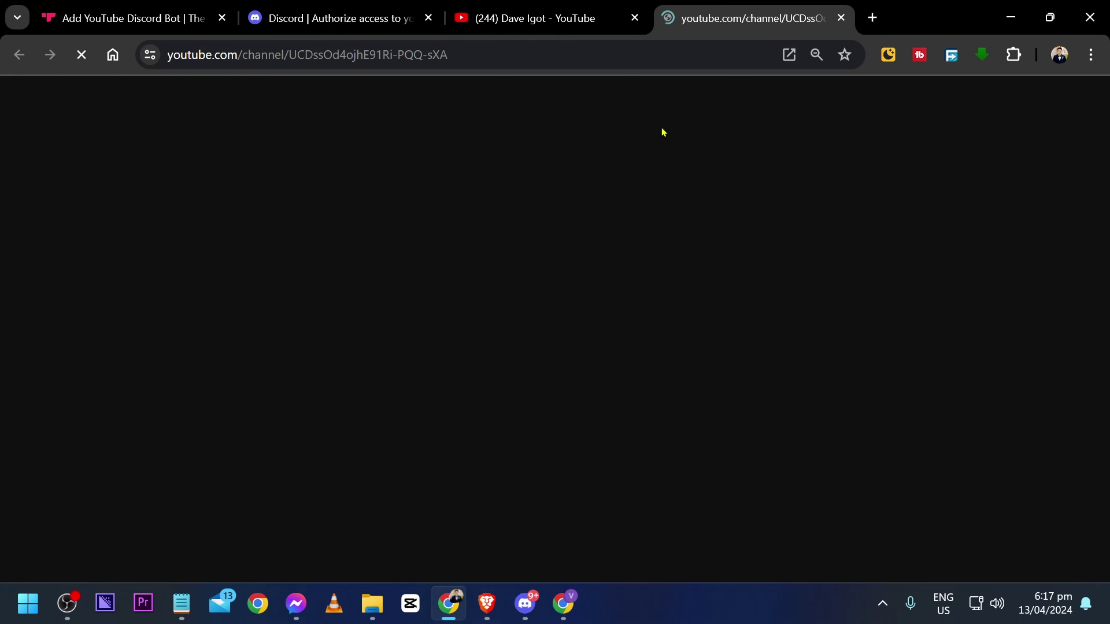
# - Check Dave Ci's loaded YouTube channel page in Chrome, then return to the Discord window
pyautogui.click(497, 47)
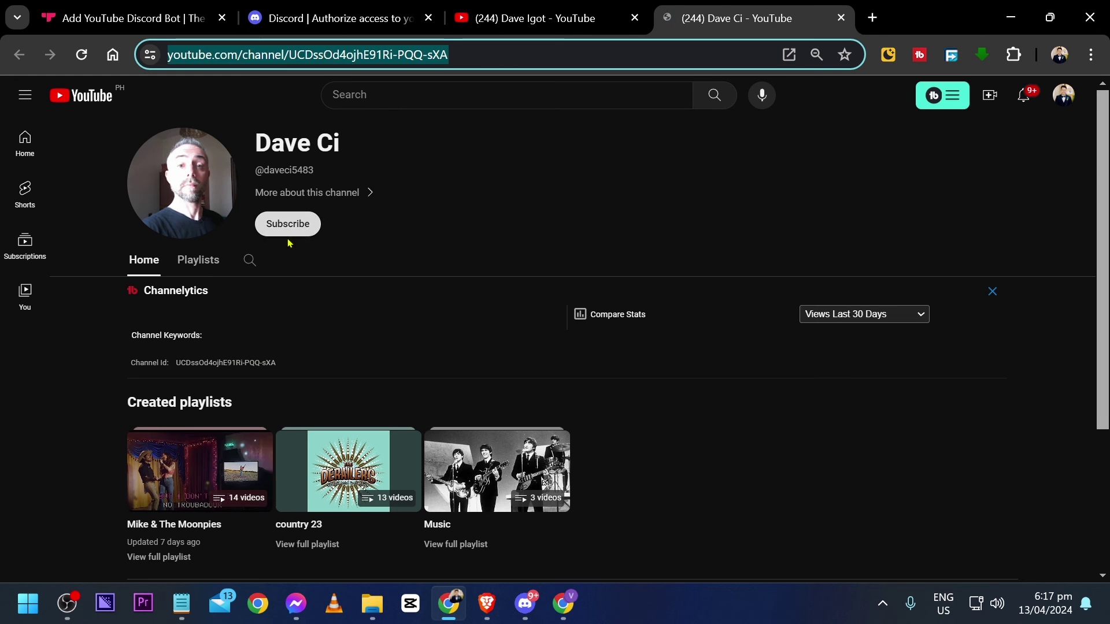
pyautogui.click(410, 183)
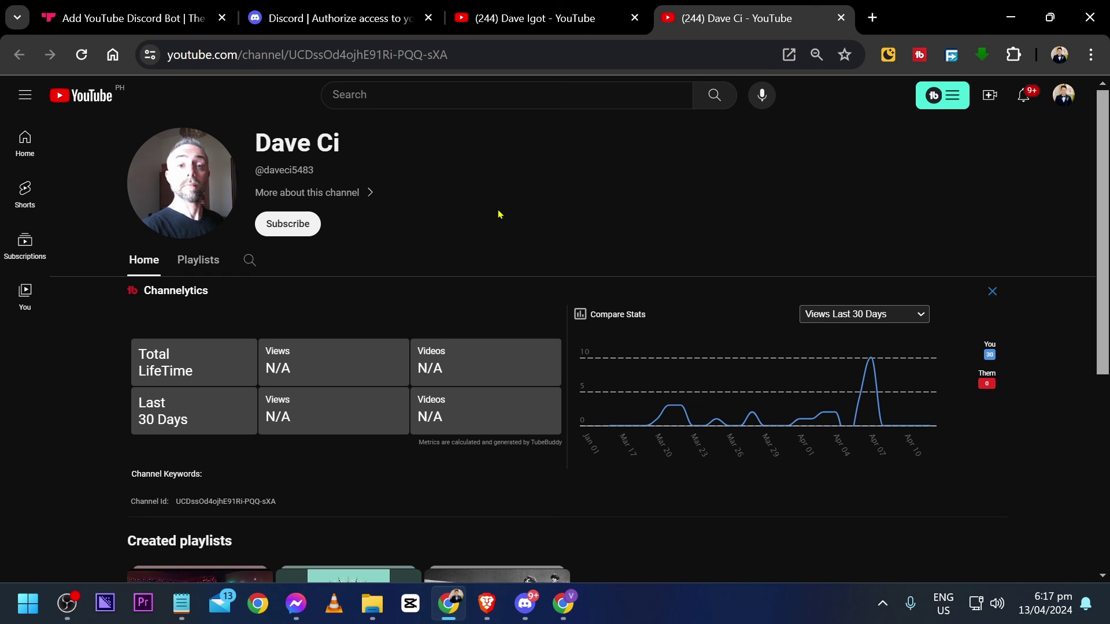
pyautogui.hotkey('alt', 'Tab')
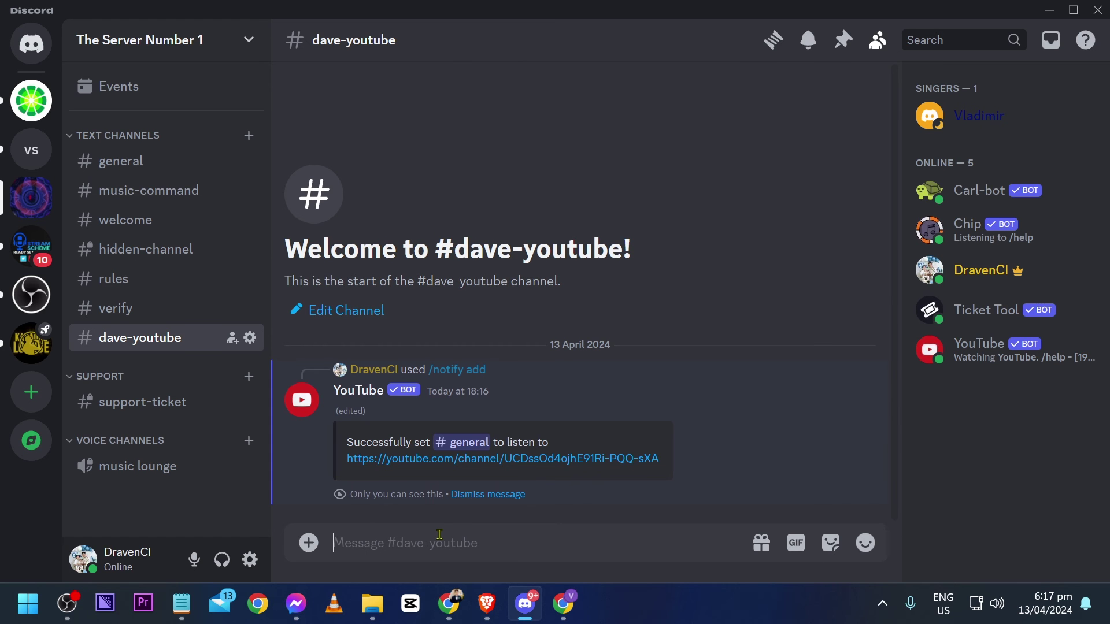
# - Browse the YouTube bot's slash-command list in Discord
pyautogui.write('/')
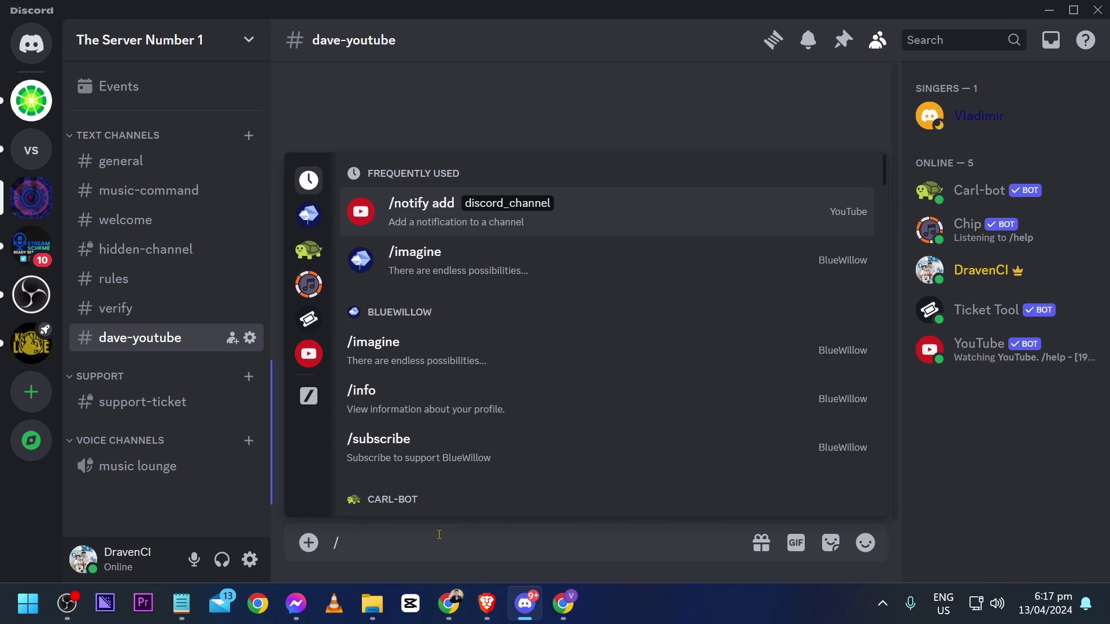
pyautogui.click(308, 354)
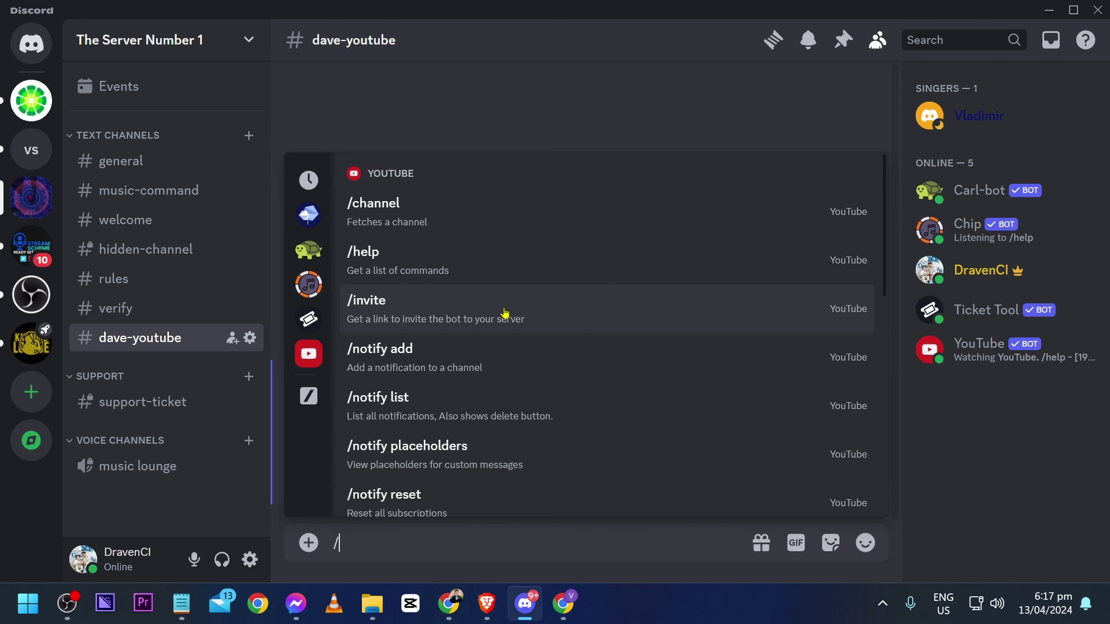
pyautogui.scroll(-2, 514, 347)
pyautogui.scroll(-2, 484, 397)
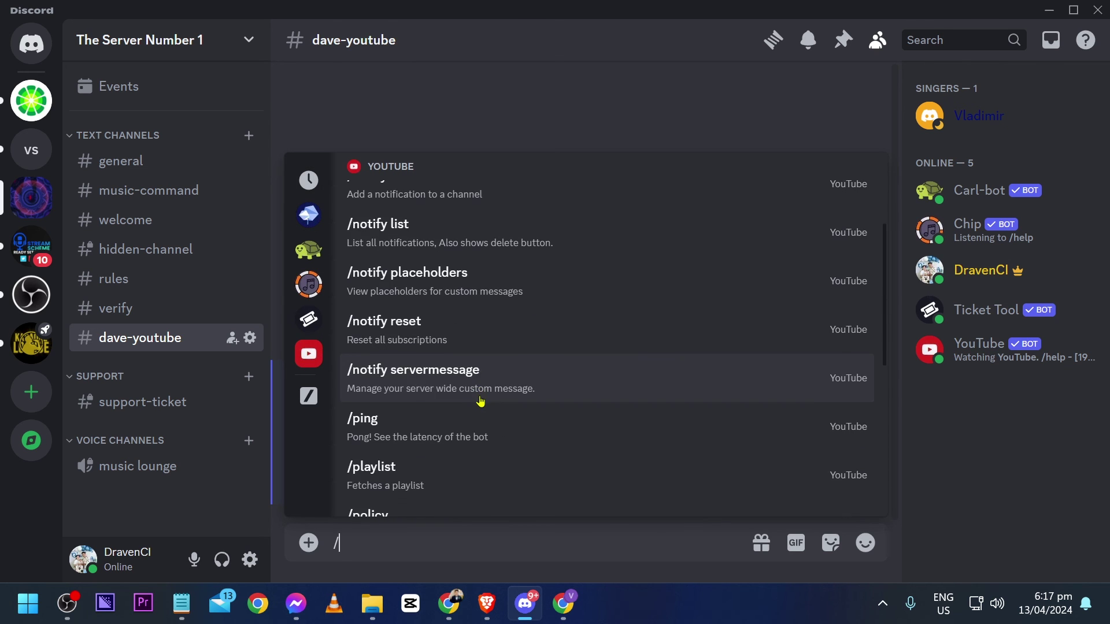
pyautogui.scroll(-7, 481, 401)
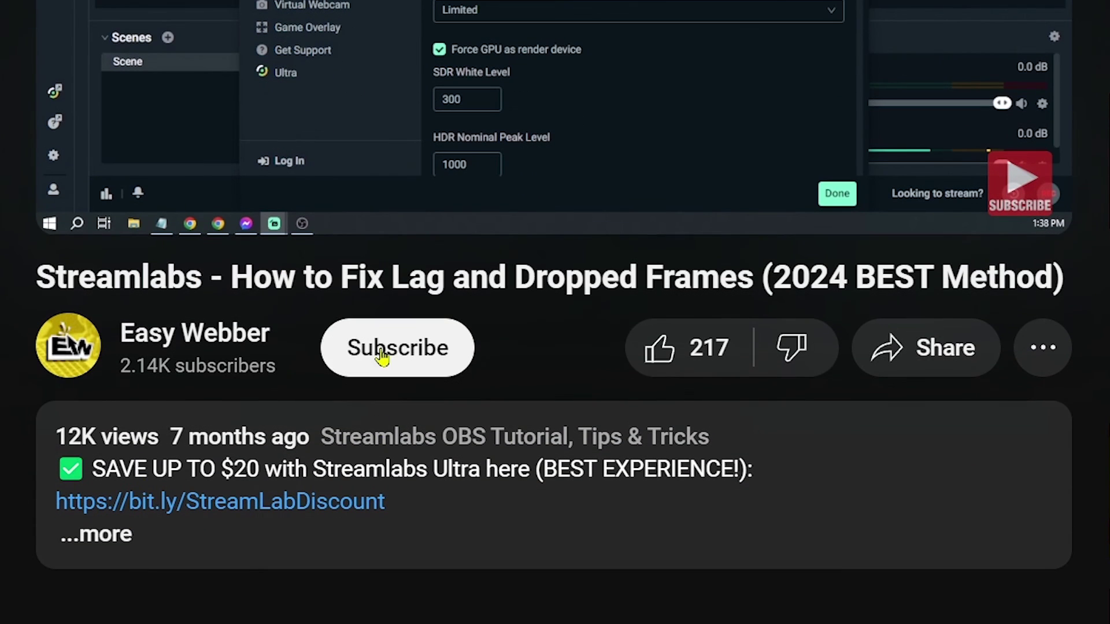
# - Subscribe to the channel on the YouTube video, with notifications set to All
pyautogui.click(383, 346)
pyautogui.click(493, 367)
pyautogui.click(473, 411)
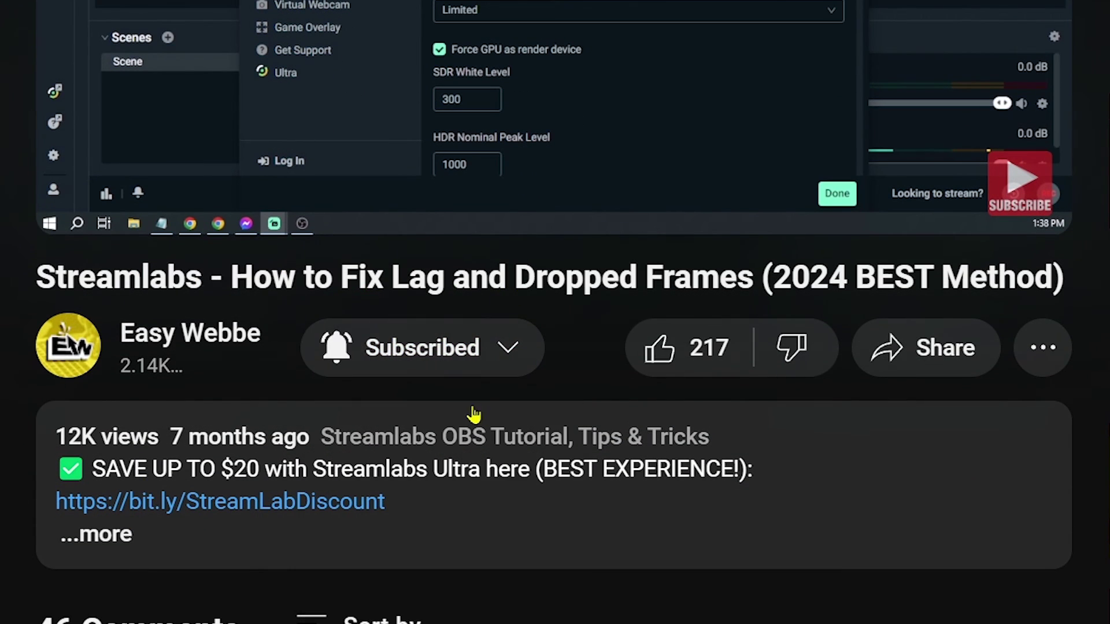